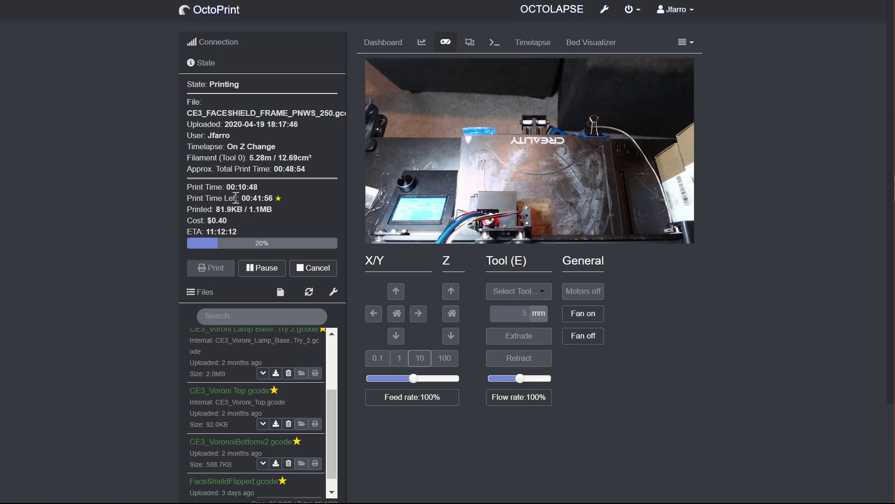
Select the $0.40 cost value and review the Dashboard, Timelapse and Terminal views
mouse_move(255, 197)
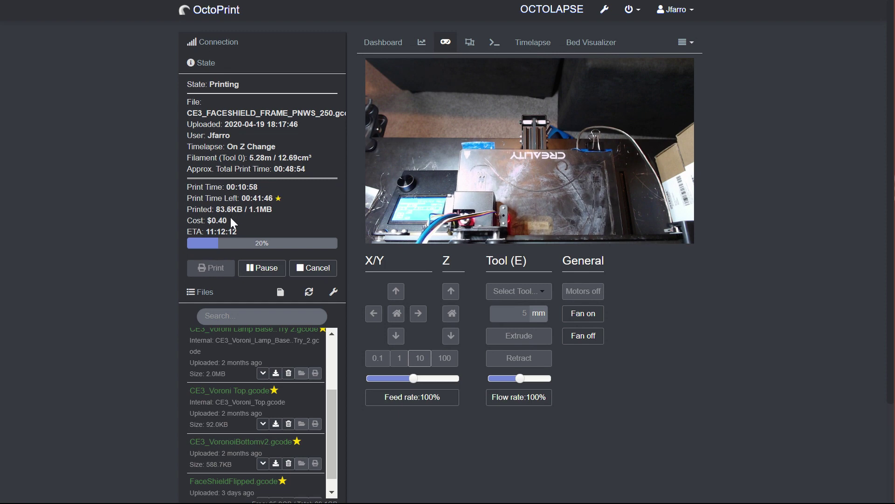
double_click(212, 220)
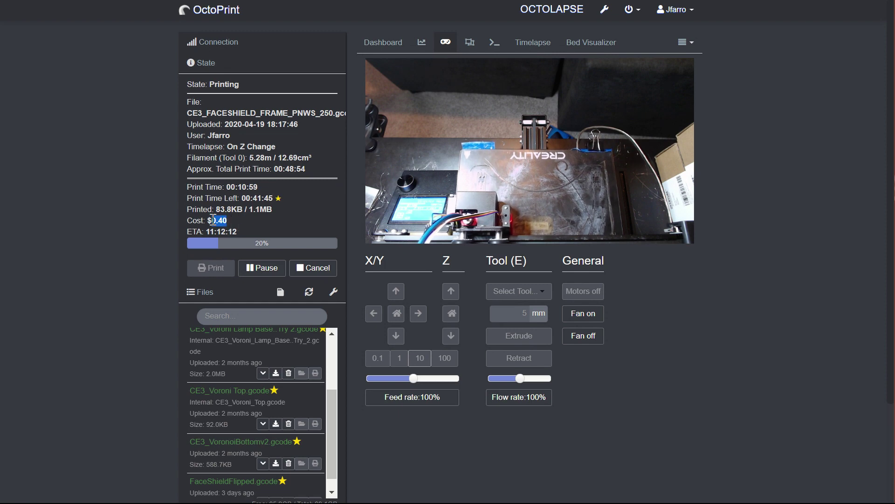
left_click(383, 42)
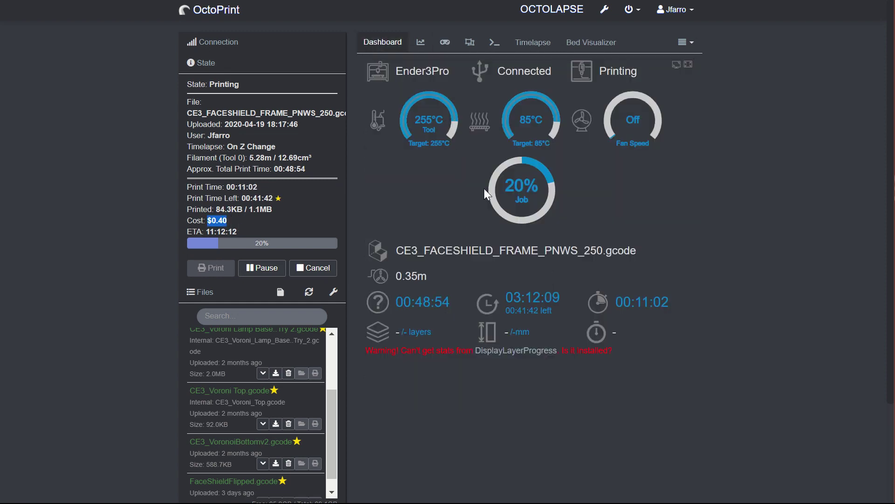
left_click(534, 43)
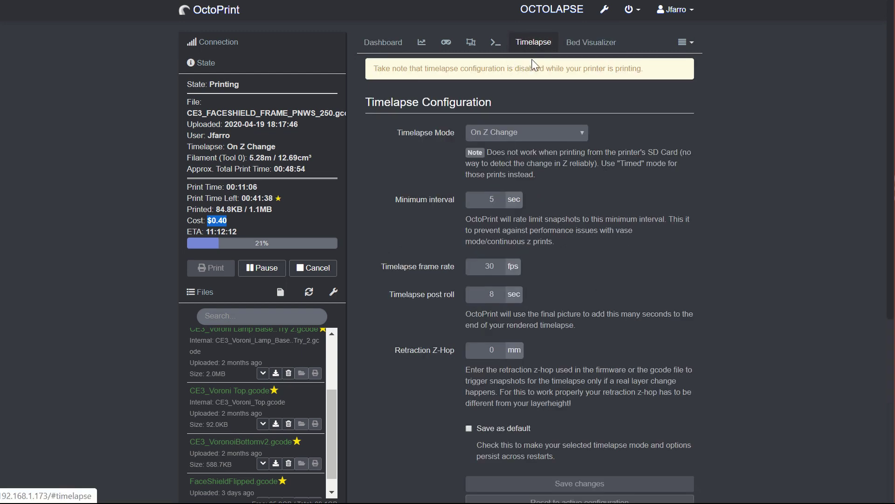
left_click(494, 42)
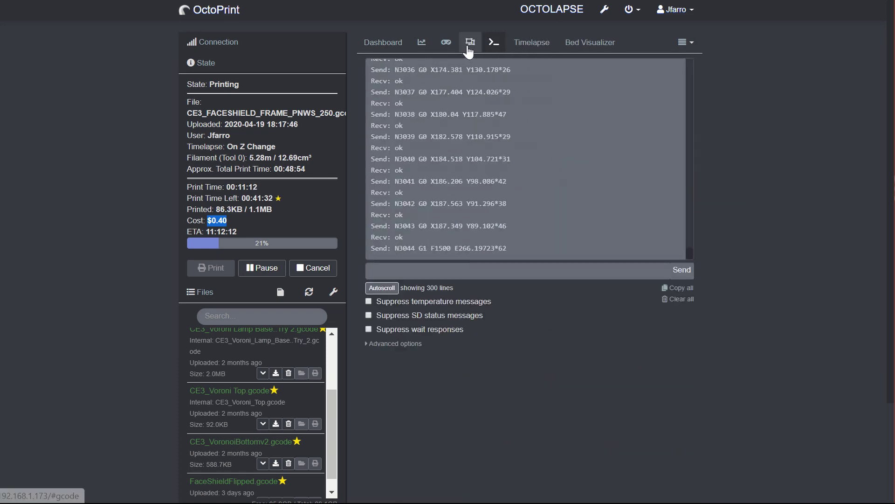
Orbit the Bed Visualizer mesh toward a top-down view, then bring up OctoPrint settings
left_click(587, 46)
mouse_move(577, 204)
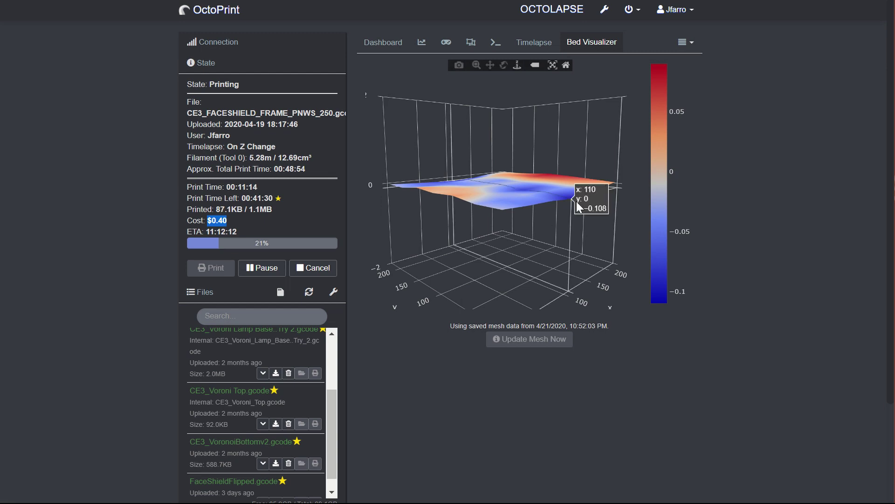
left_click_drag(576, 201, 503, 256)
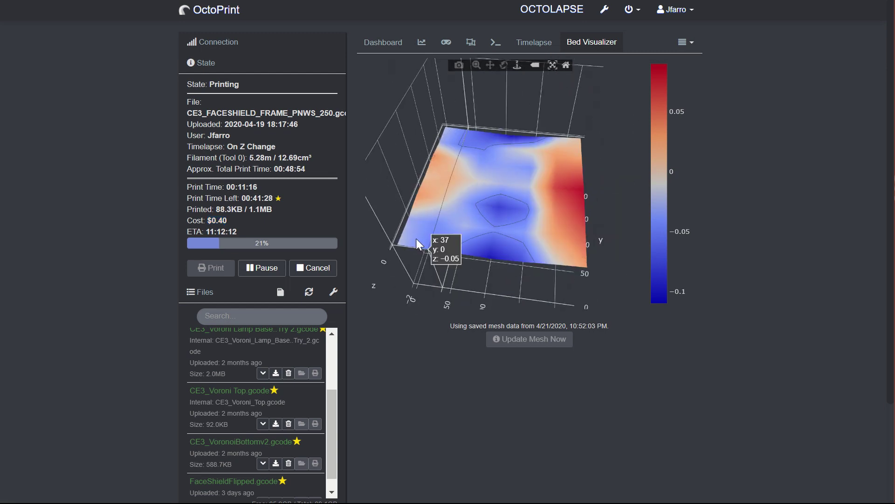
left_click_drag(416, 239, 432, 252)
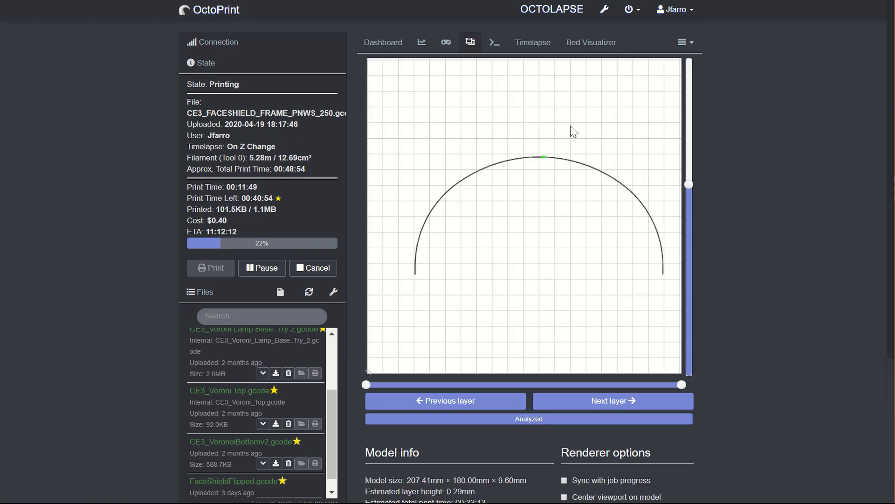
left_click(601, 12)
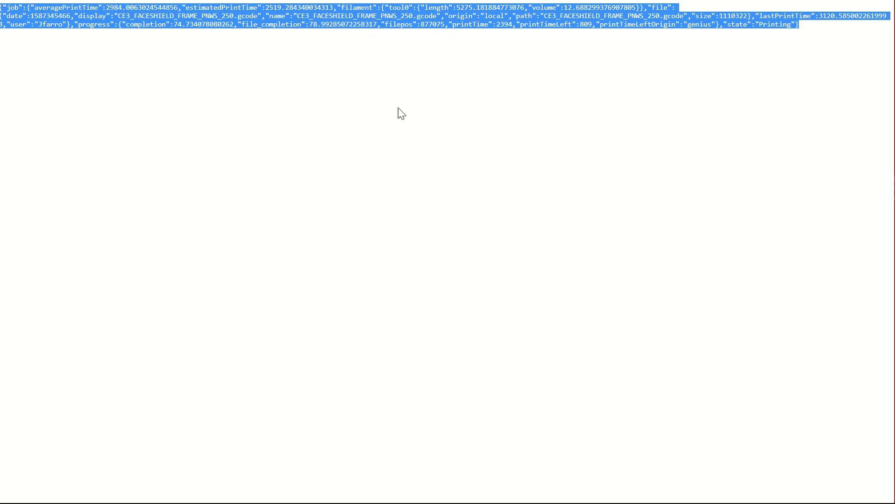
Scroll through the pretty-printed job JSON and select the whole formatted output to inspect it
scroll(402, 114, "up", 5)
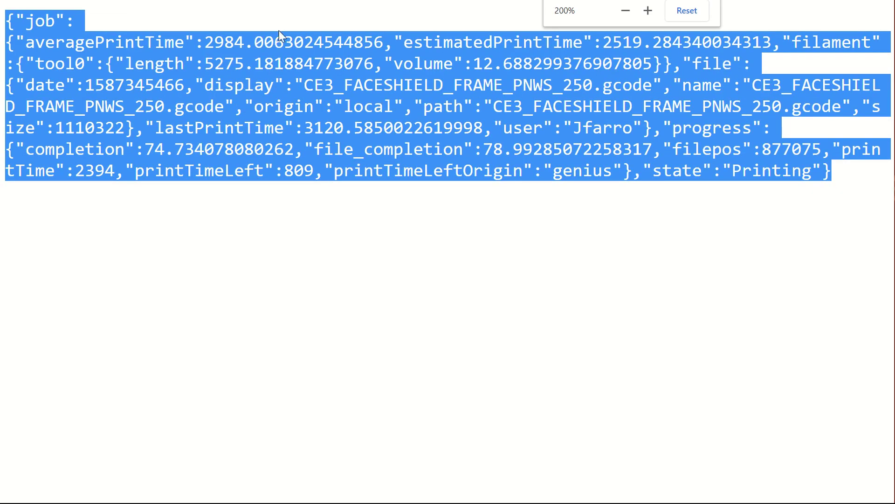
scroll(458, 145, "down", 4)
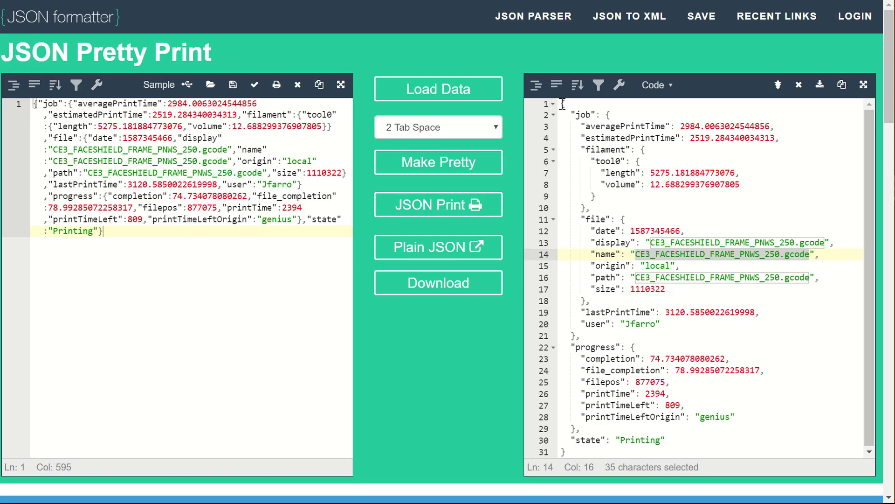
left_click_drag(563, 103, 704, 457)
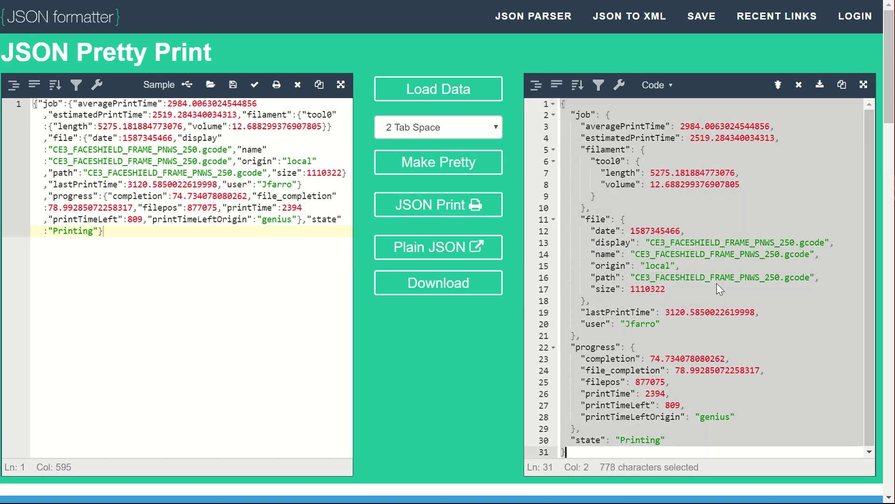
left_click(733, 223)
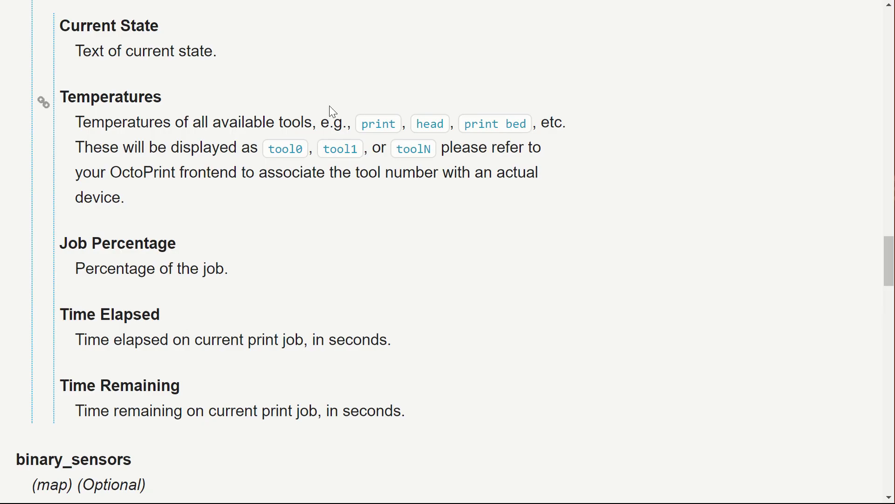
Review the docs' YOUR_OCTOPRINT_HOST and api_key example, close OctoPrint settings, and open File editor
scroll(333, 112, "up", 20)
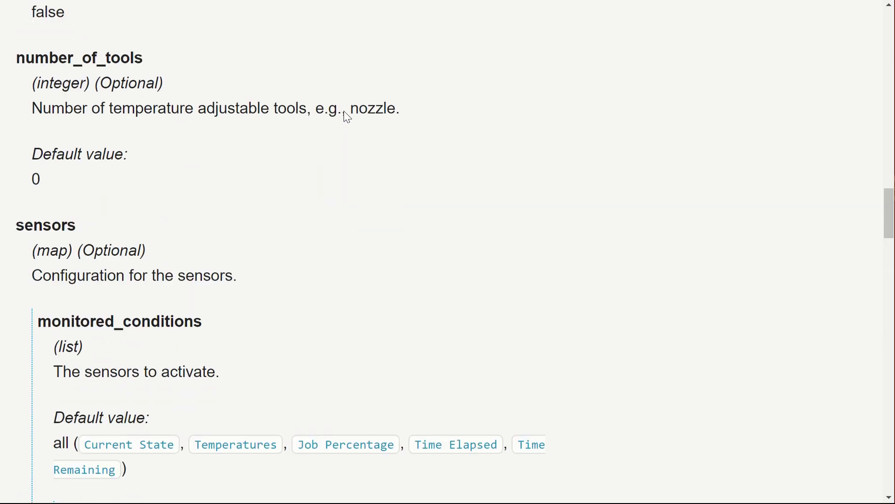
scroll(344, 111, "up", 6)
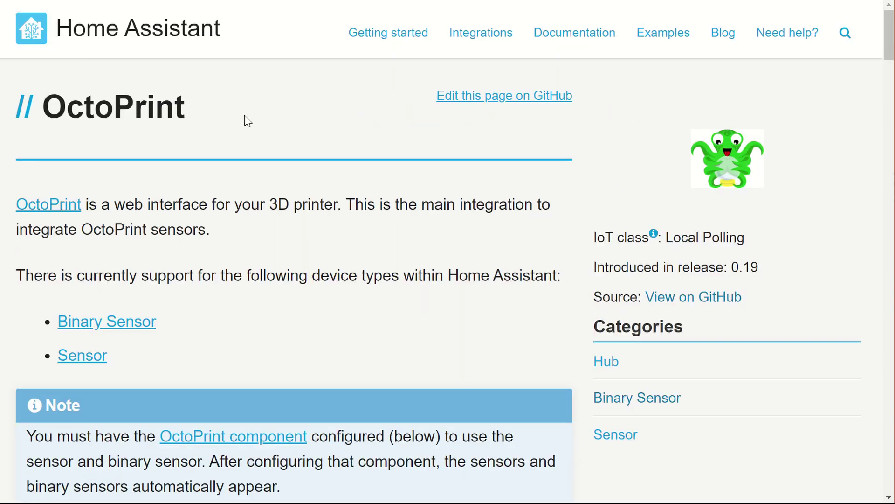
scroll(227, 159, "down", 10)
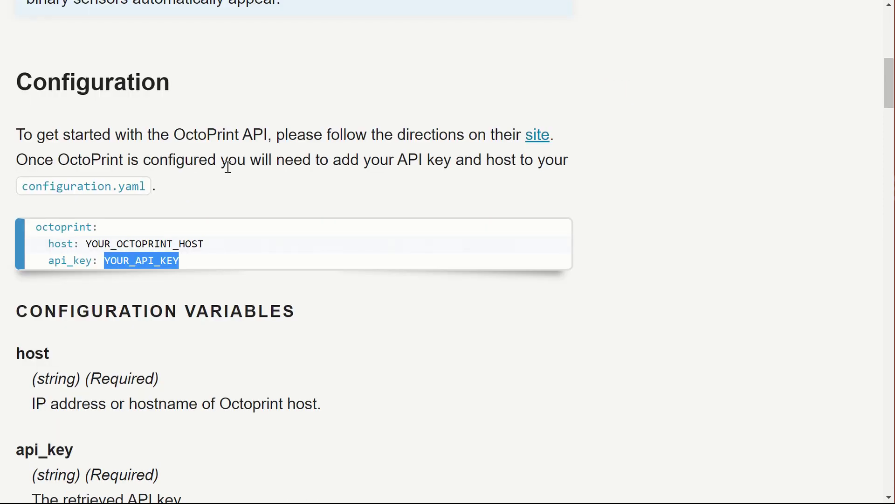
left_click_drag(225, 244, 88, 242)
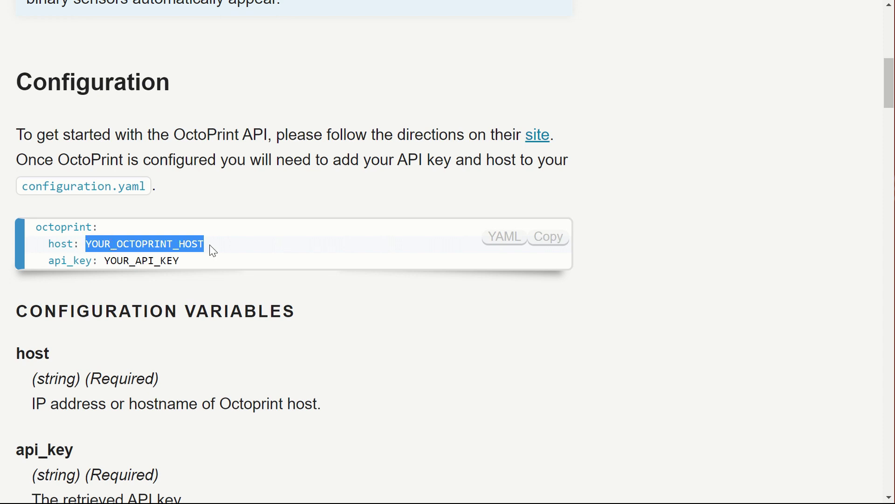
left_click_drag(106, 261, 172, 263)
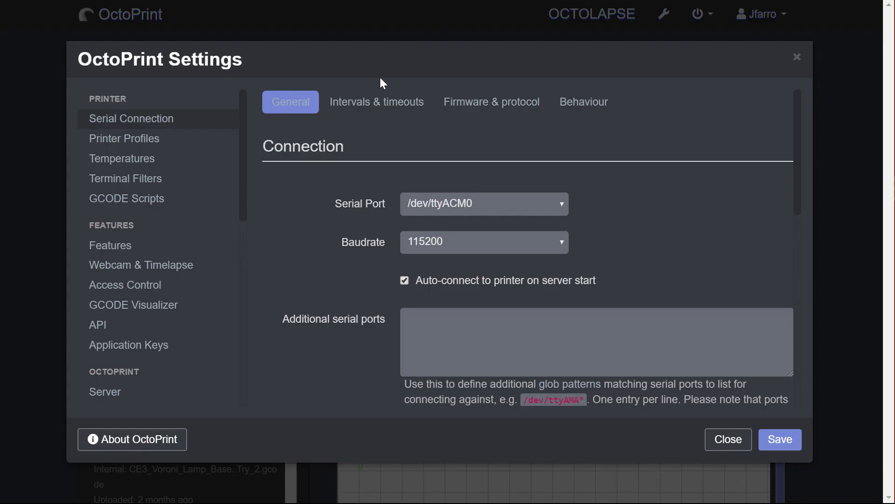
left_click(798, 65)
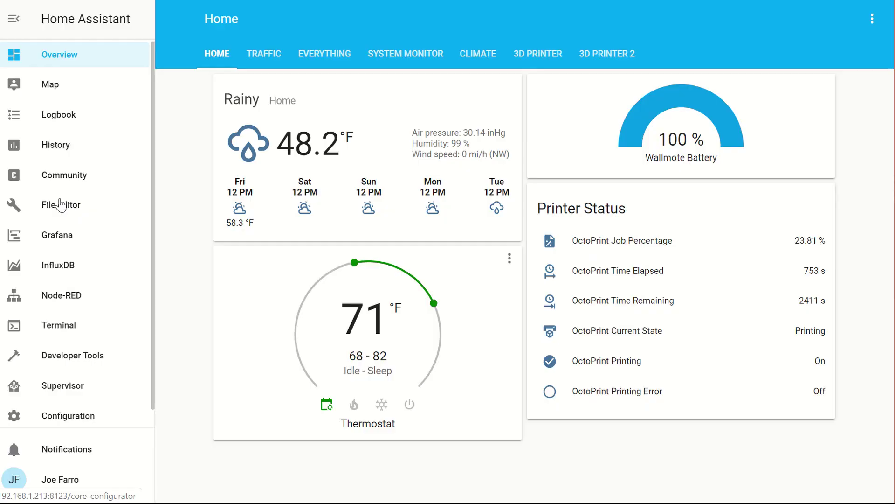
left_click(69, 202)
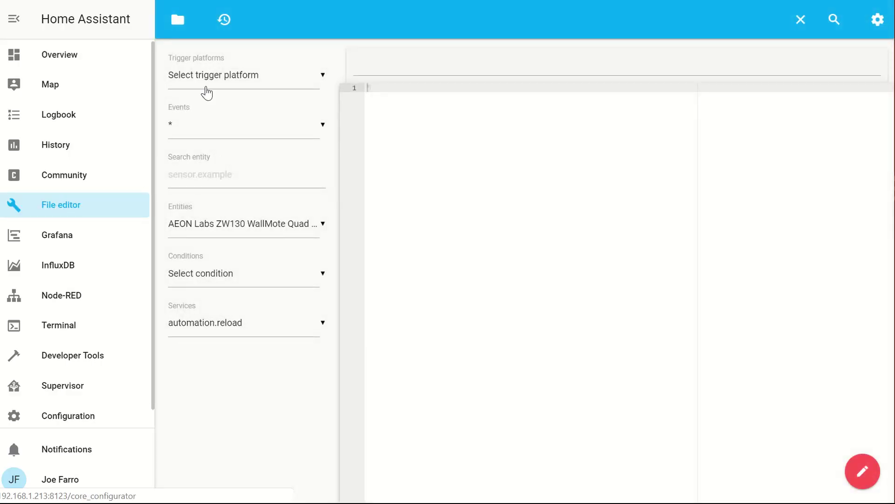
Open configuration.yaml from the config folder in File editor
left_click(180, 23)
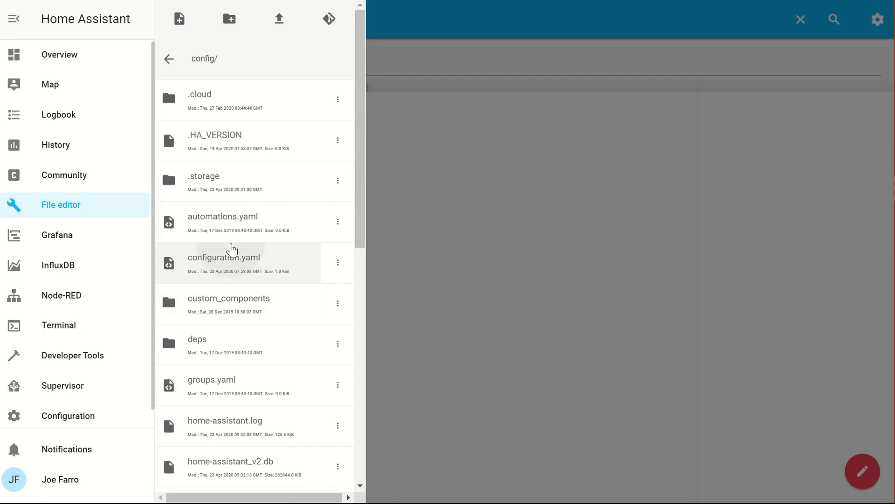
left_click(232, 258)
left_click(492, 285)
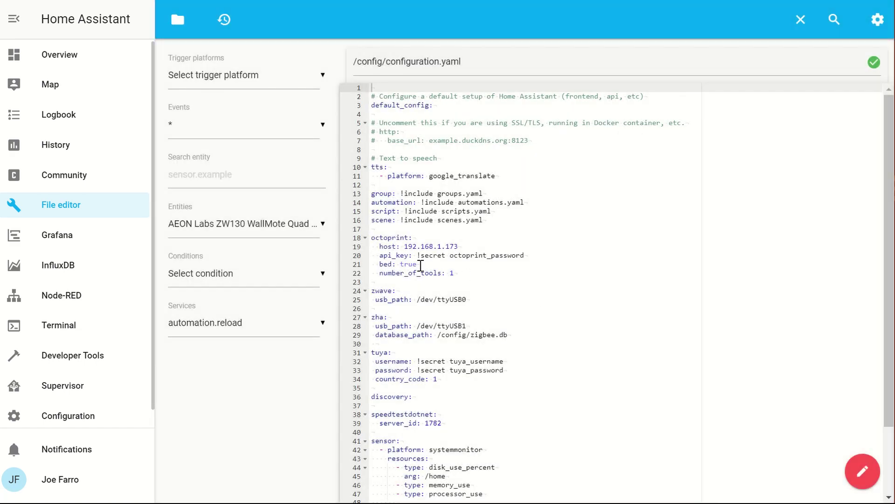
Go over the octoprint block's host, api_key secret, bed true and number_of_tools lines
left_click_drag(402, 248, 469, 251)
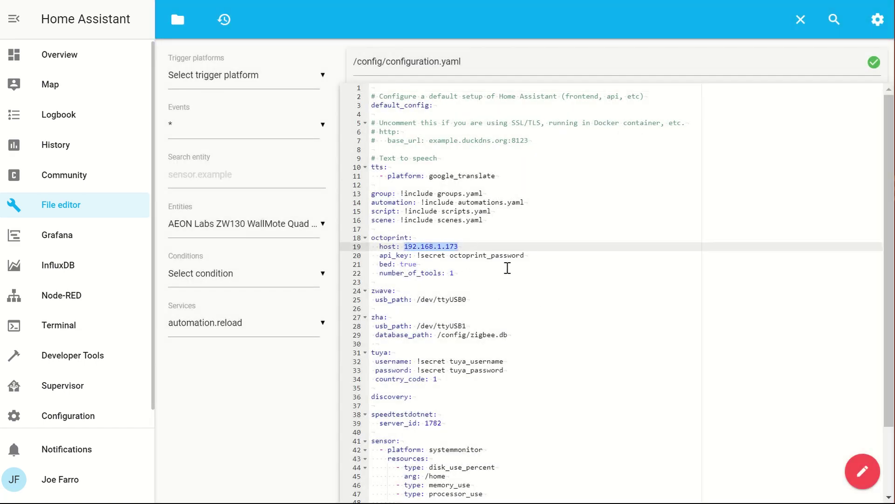
left_click_drag(534, 260, 418, 258)
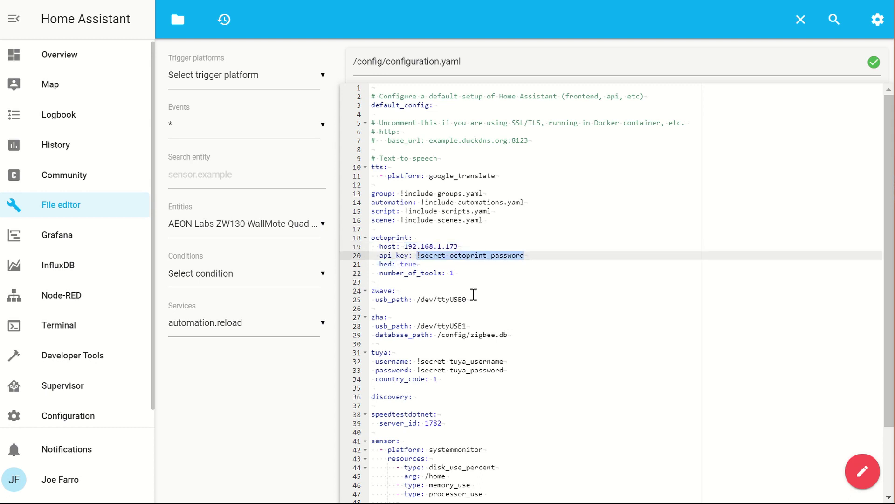
left_click(469, 265)
left_click_drag(379, 266, 446, 273)
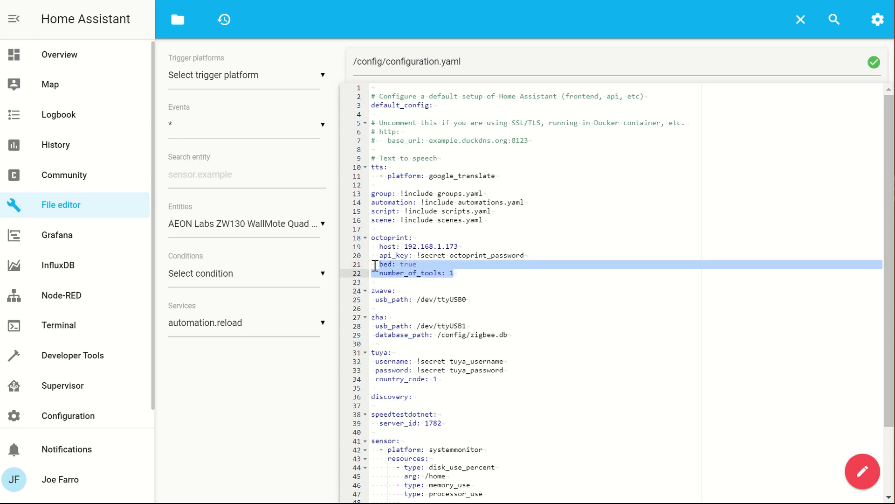
double_click(404, 268)
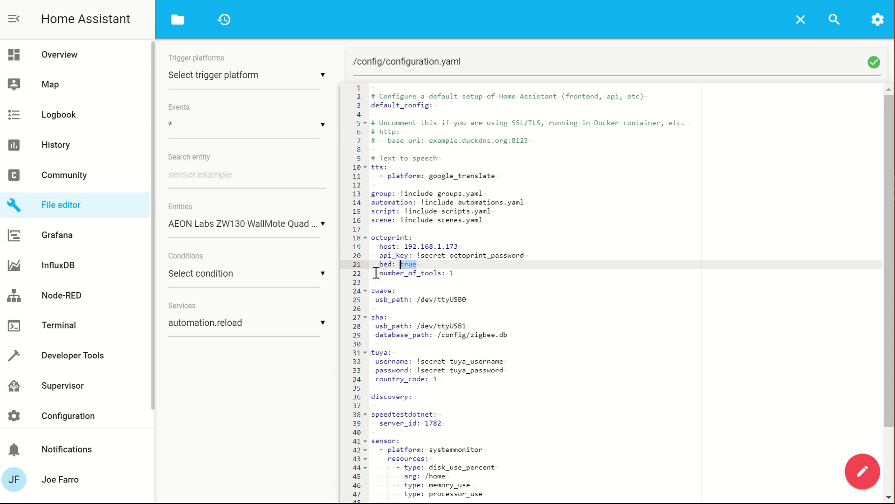
left_click_drag(376, 277, 464, 274)
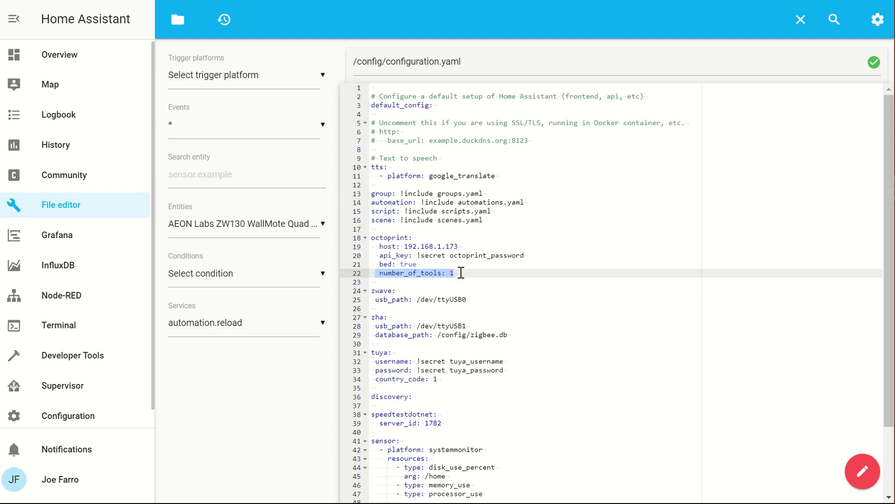
left_click(461, 273)
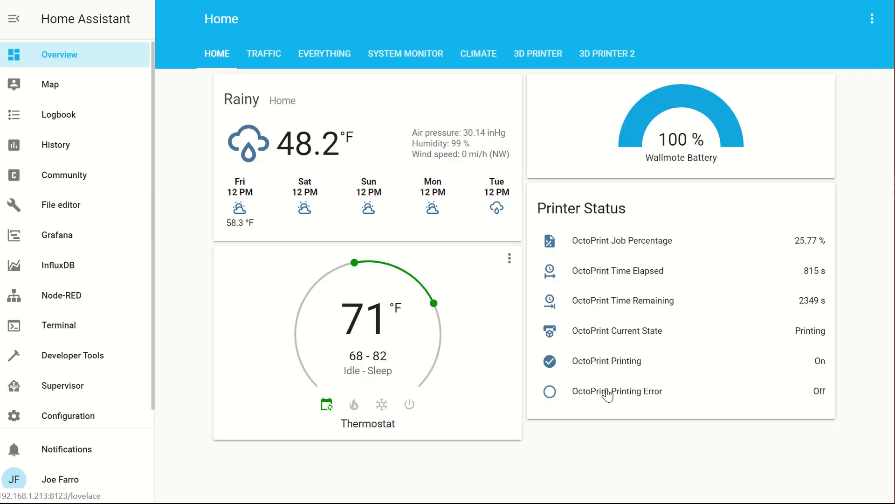
Switch to the 3D Printer 2 view and choose Configure UI from the dashboard options
left_click(592, 55)
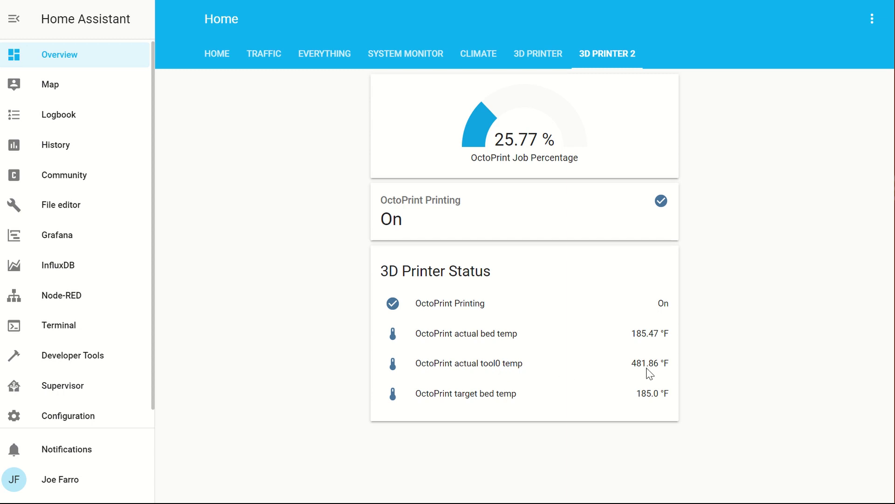
left_click(872, 19)
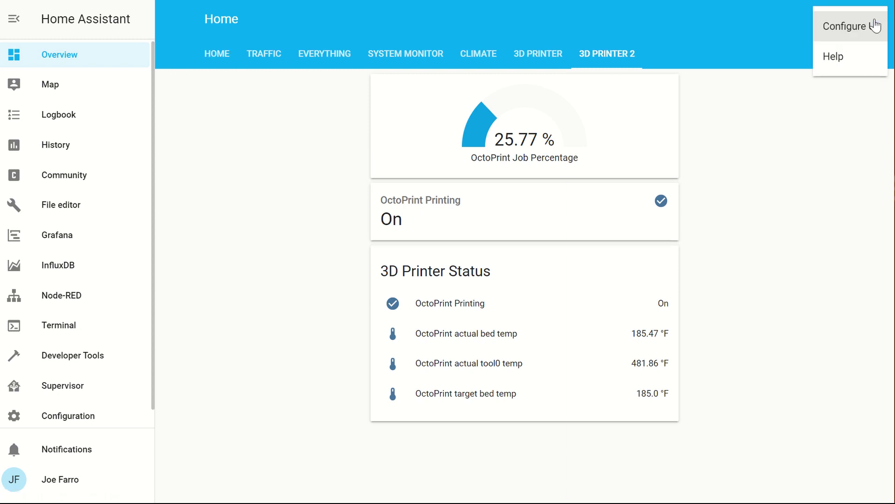
left_click(865, 27)
Add a new Entities card to the 3D Printer 2 view
scroll(706, 188, "down", 2)
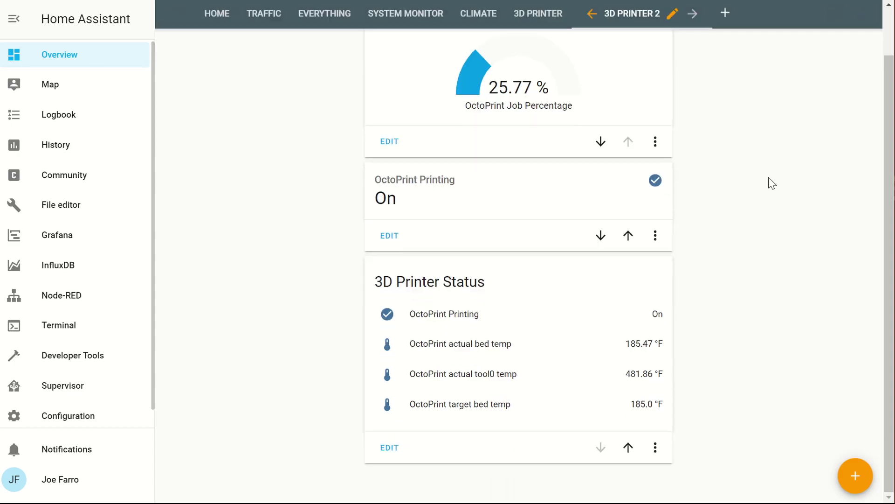
left_click(855, 475)
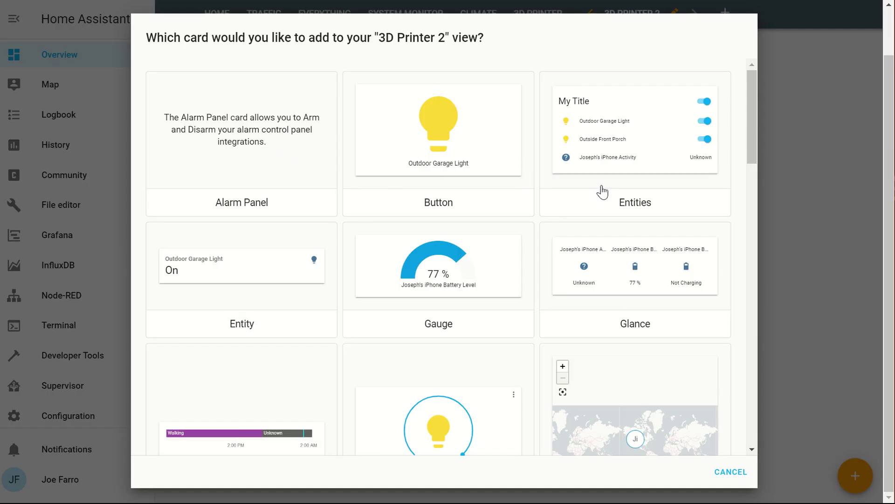
scroll(564, 334, "down", 2)
scroll(565, 334, "up", 2)
left_click(632, 139)
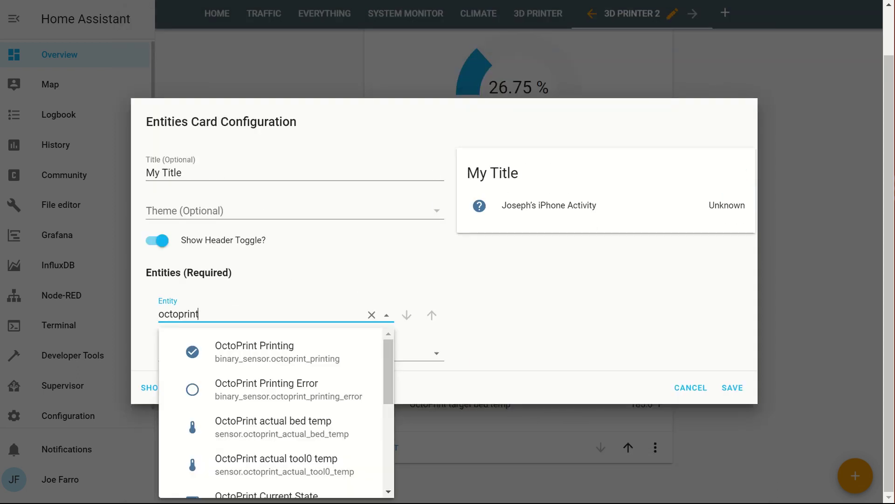
Pick OctoPrint Printing and OctoPrint Current State as the card's entities
scroll(350, 392, "down", 3)
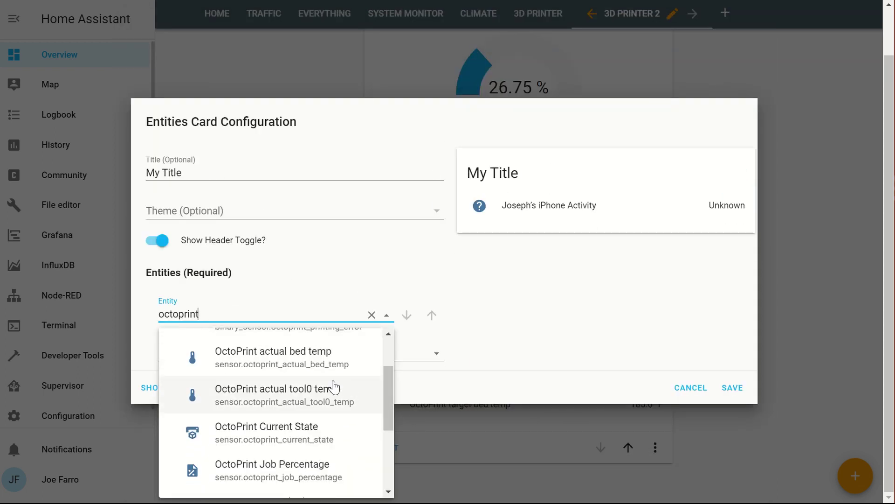
scroll(331, 372, "up", 3)
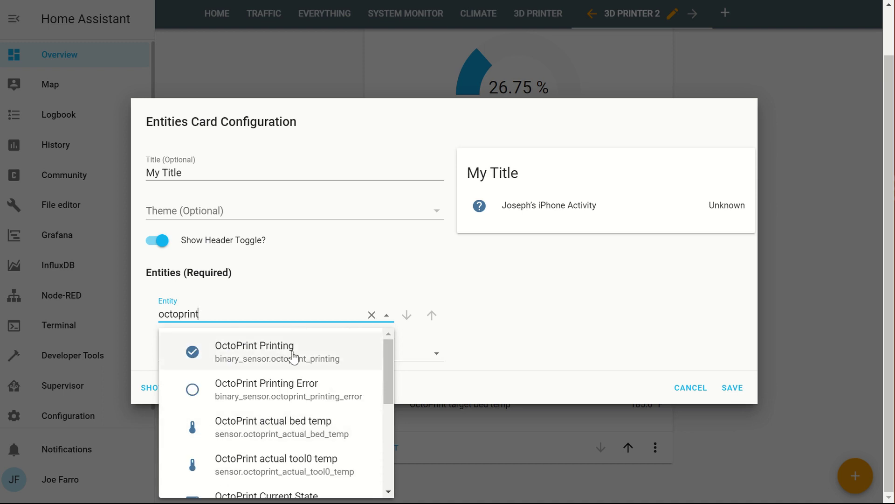
left_click(293, 357)
left_click_drag(302, 314, 158, 314)
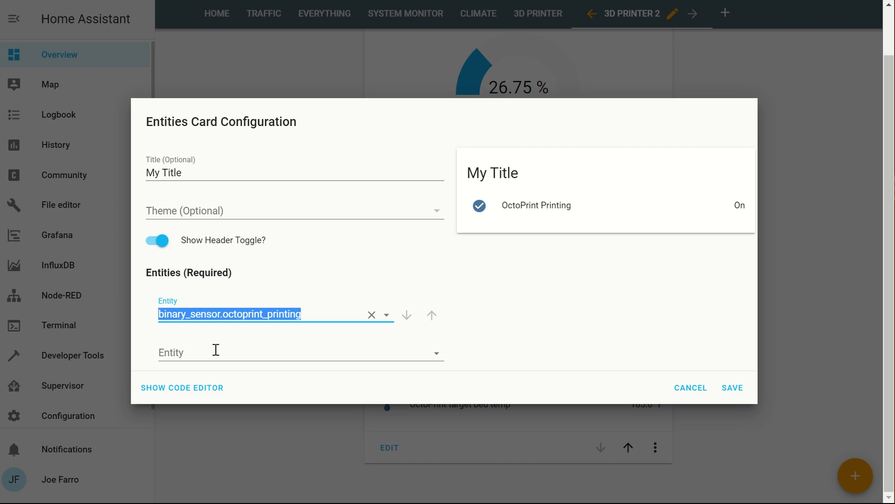
left_click(216, 350)
type("octoprint")
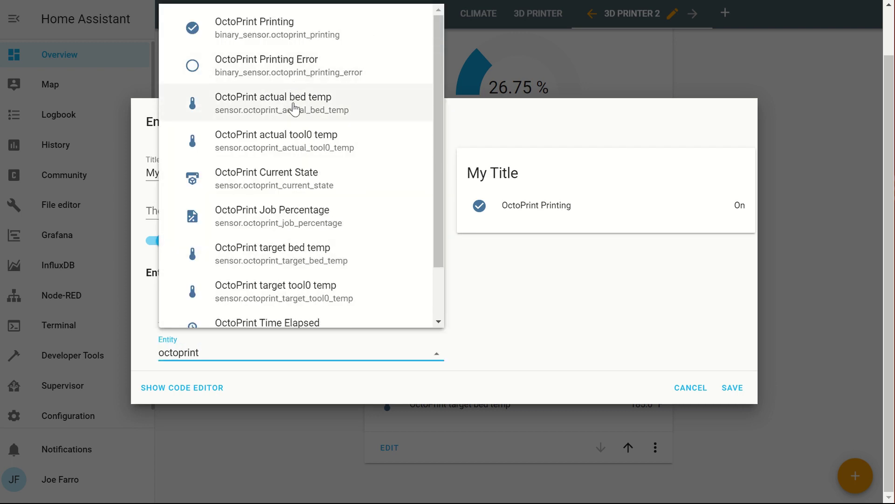
left_click(299, 184)
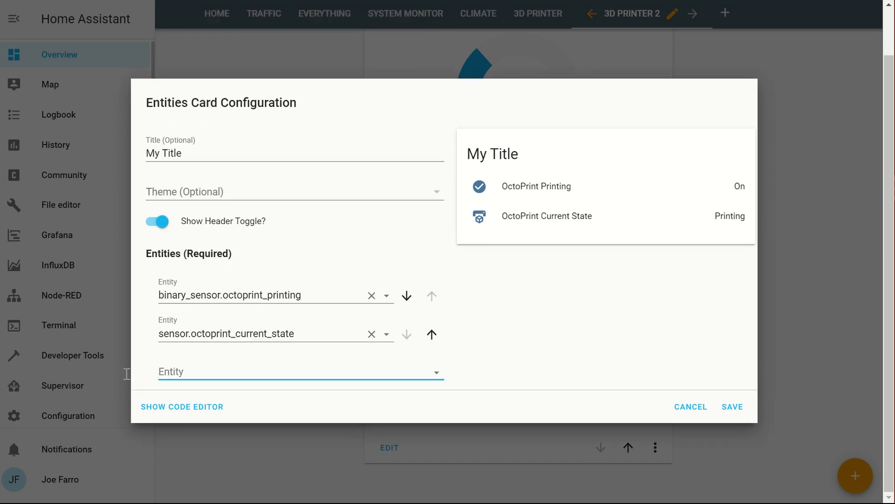
type("octoprint")
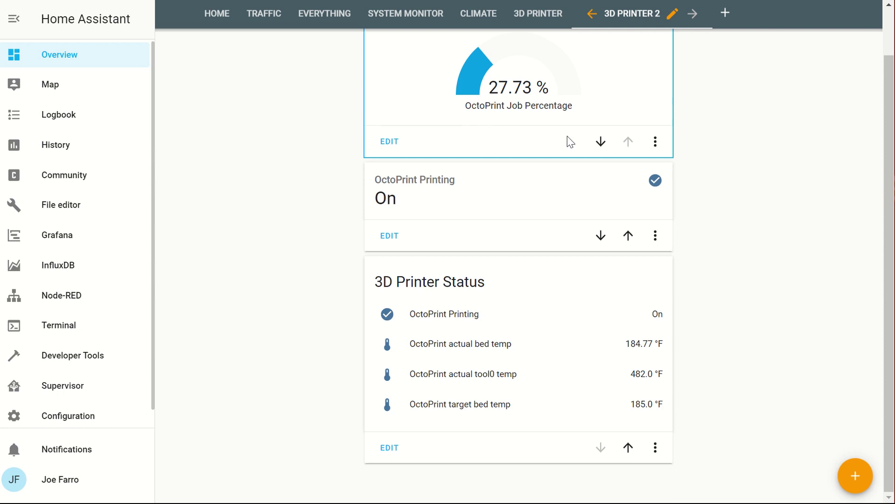
Leave dashboard edit mode and return to the dashboard
scroll(527, 148, "up", 1)
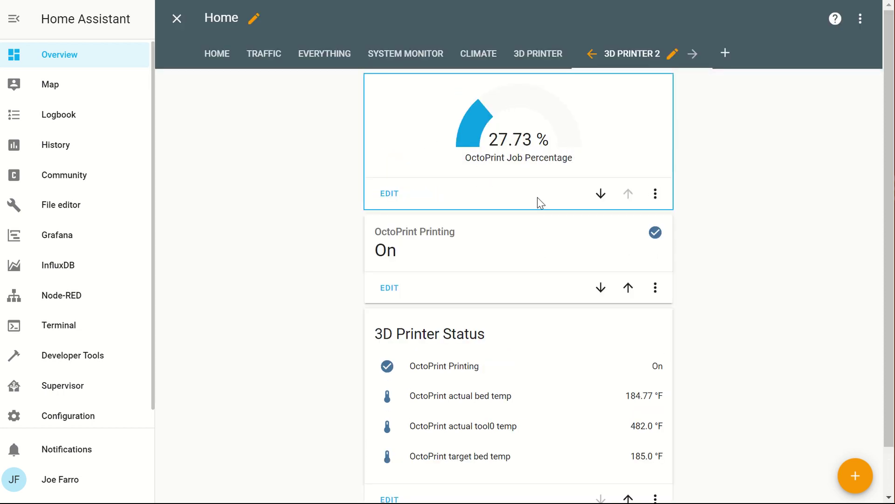
left_click(176, 20)
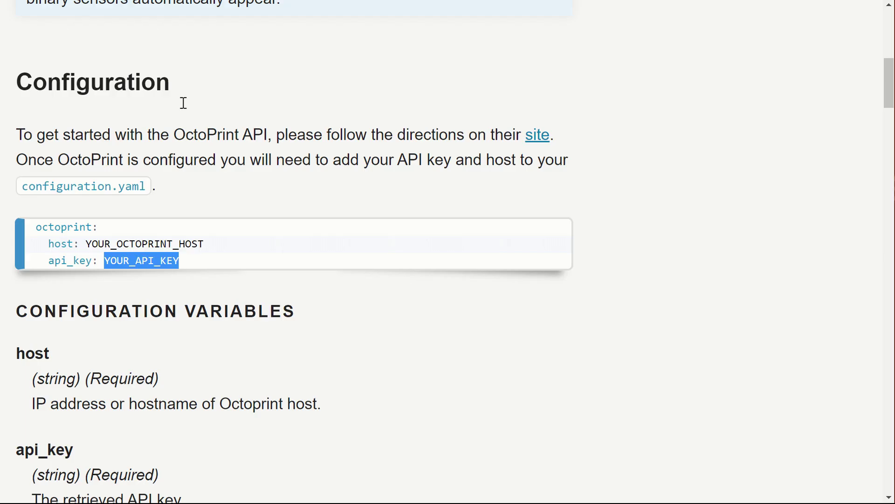
Scroll the OctoPrint docs to the camera example and select its code text
scroll(249, 86, "down", 10)
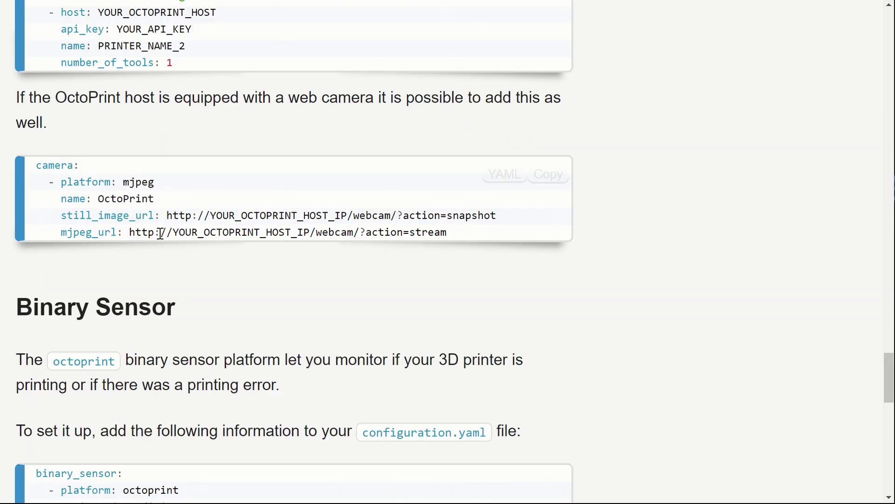
left_click_drag(35, 167, 457, 231)
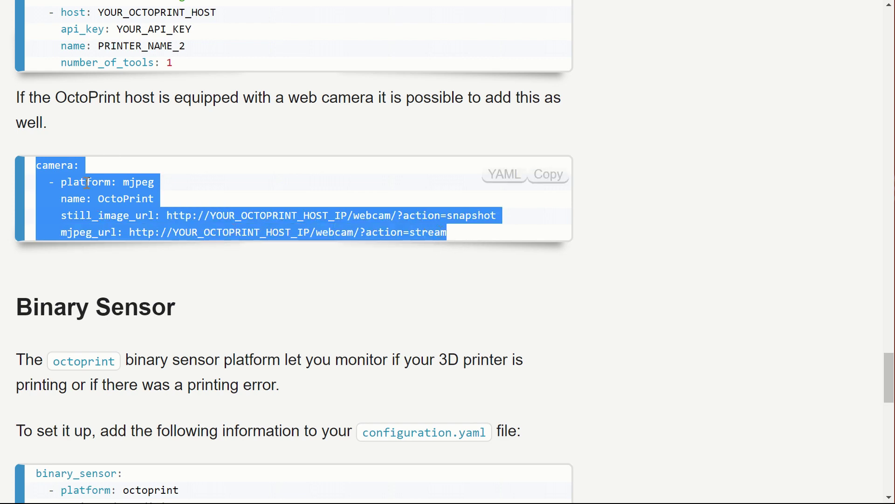
left_click(64, 181)
left_click_drag(35, 166, 80, 173)
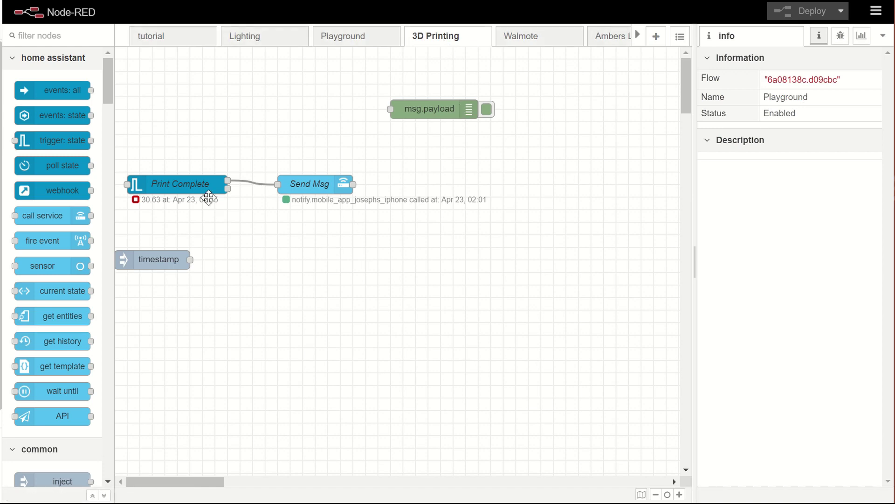
Delete the old Print Complete and Send Msg nodes
left_click(207, 196)
key("Delete")
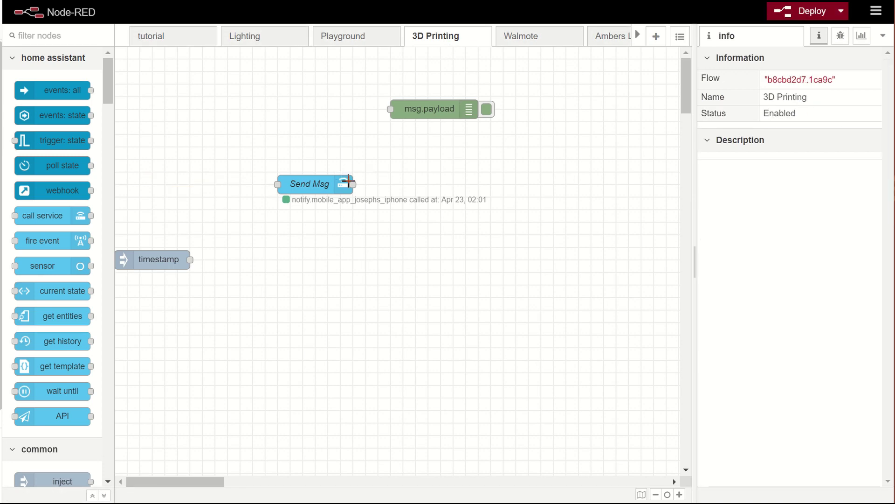
left_click(346, 182)
key("Delete")
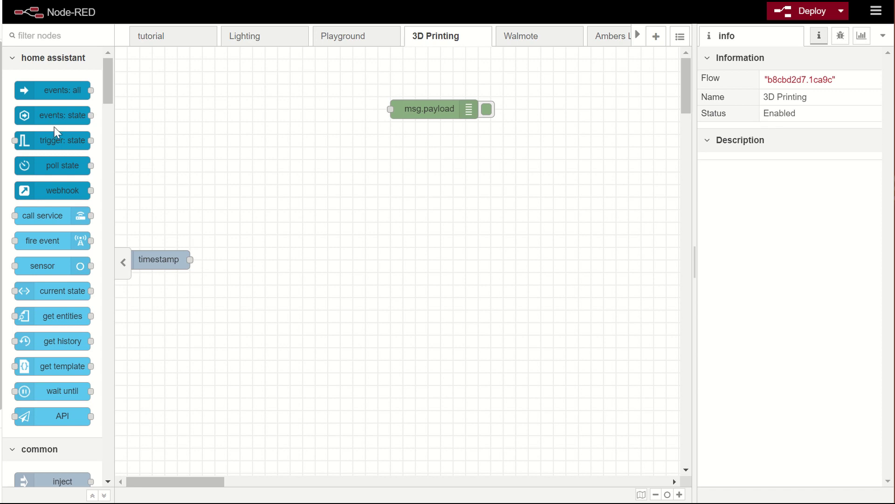
Add a trigger: state node and a call service node, found by filtering the palette for 'call'
left_click_drag(51, 148, 222, 154)
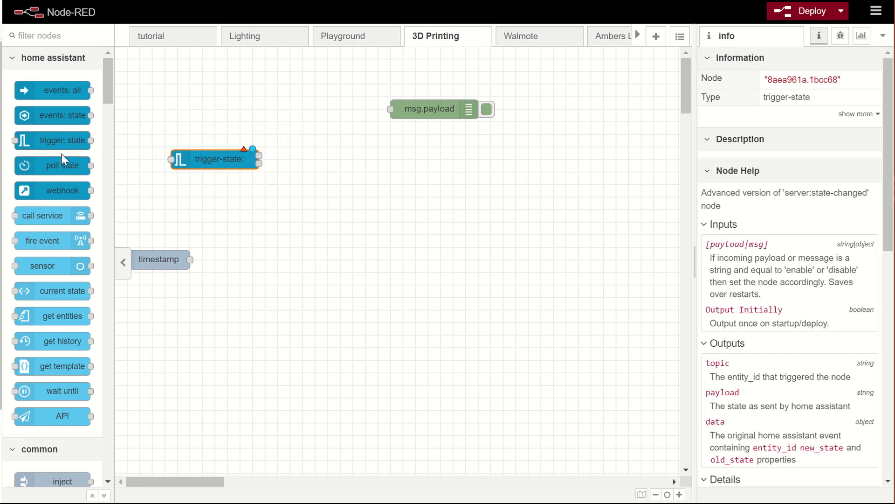
left_click(58, 35)
type("call")
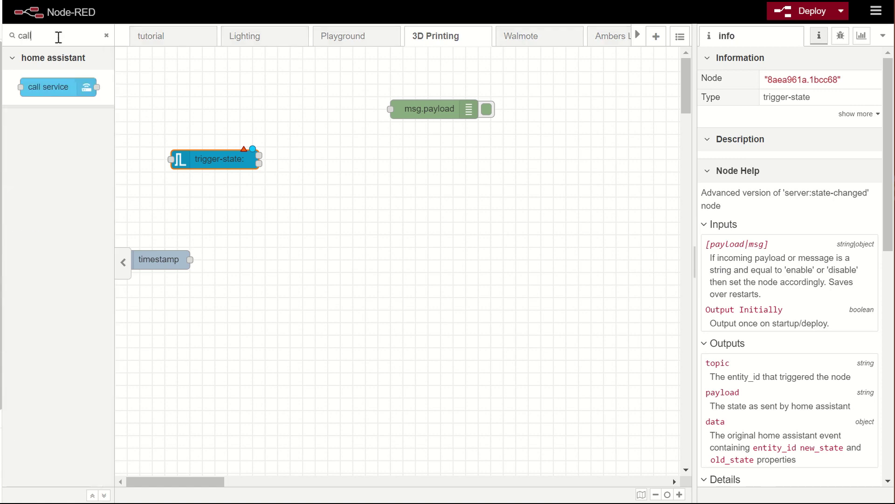
left_click_drag(52, 87, 402, 171)
Line up the trigger: state and call service nodes on one row
left_click(216, 176)
left_click_drag(210, 166, 179, 179)
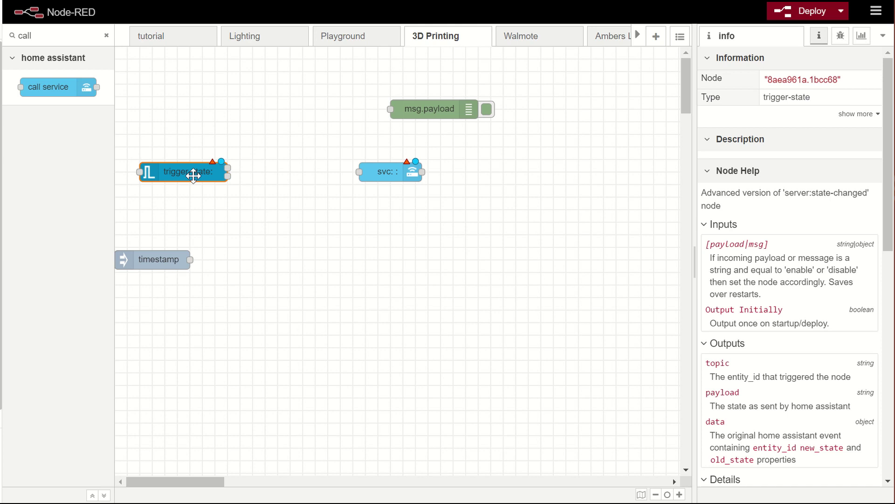
left_click(377, 176)
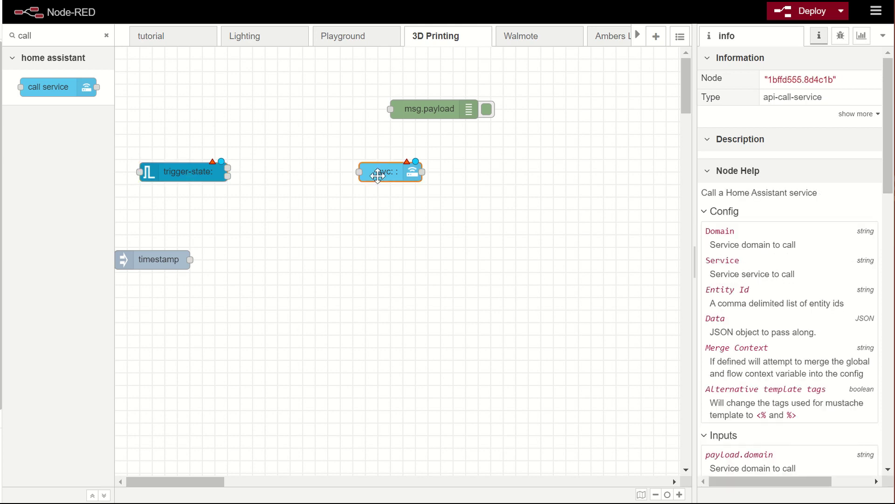
left_click_drag(377, 176, 378, 173)
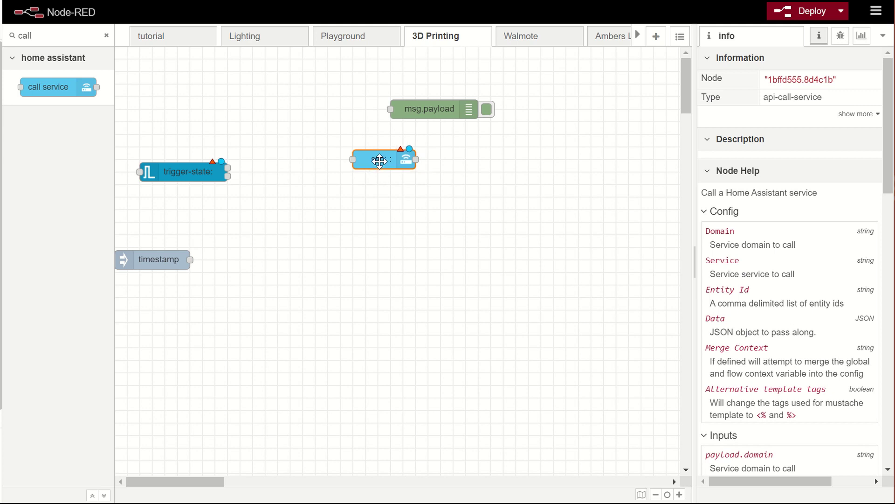
left_click_drag(376, 158, 382, 175)
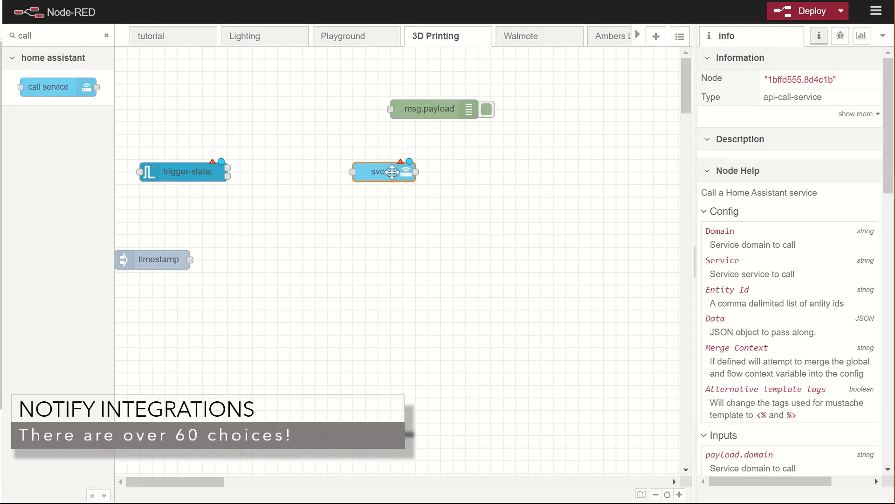
left_click(192, 171)
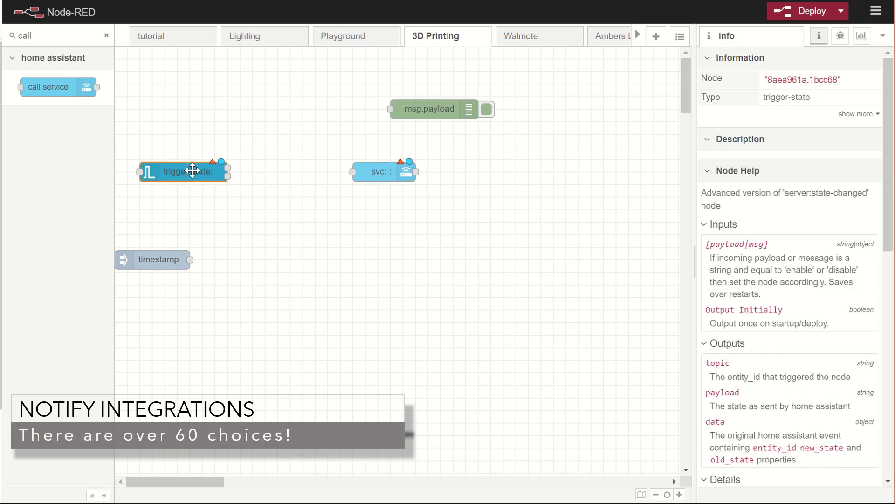
Name the trigger 'Print Done', watching sensor.octoprint_job_percentage with its state treated as a Number
double_click(192, 169)
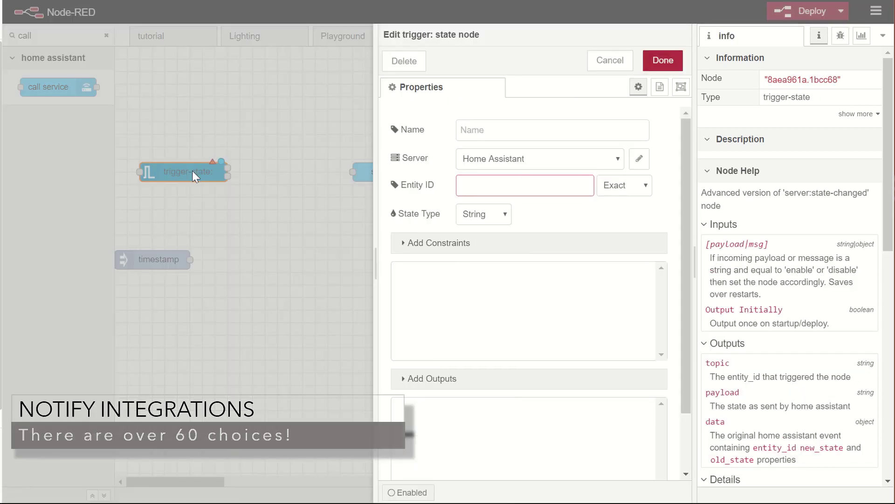
left_click(477, 139)
type("Pri")
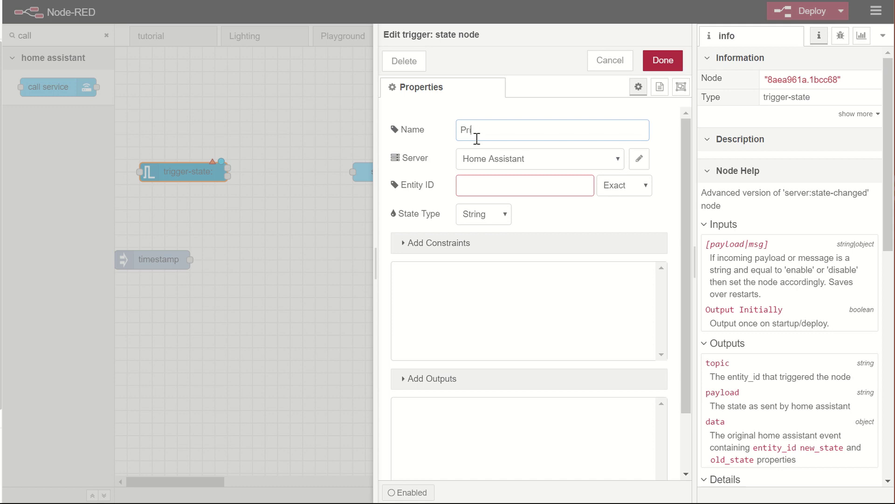
type("nt Done")
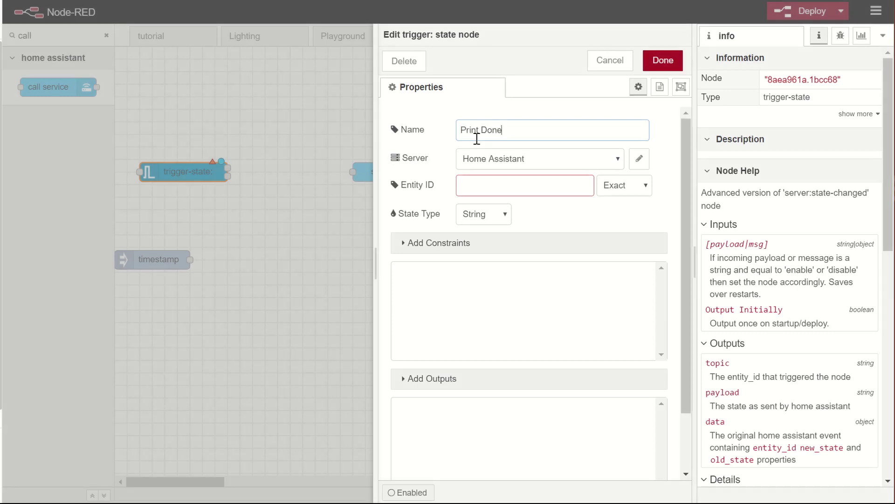
left_click(550, 187)
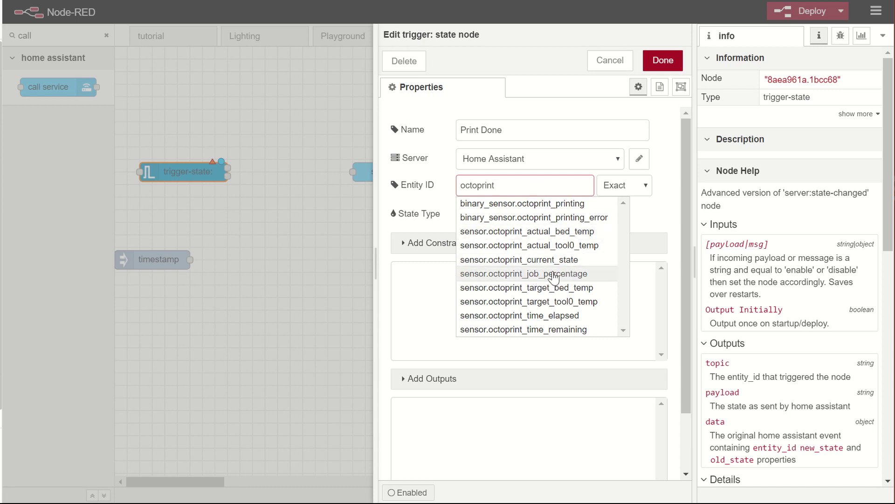
left_click(539, 277)
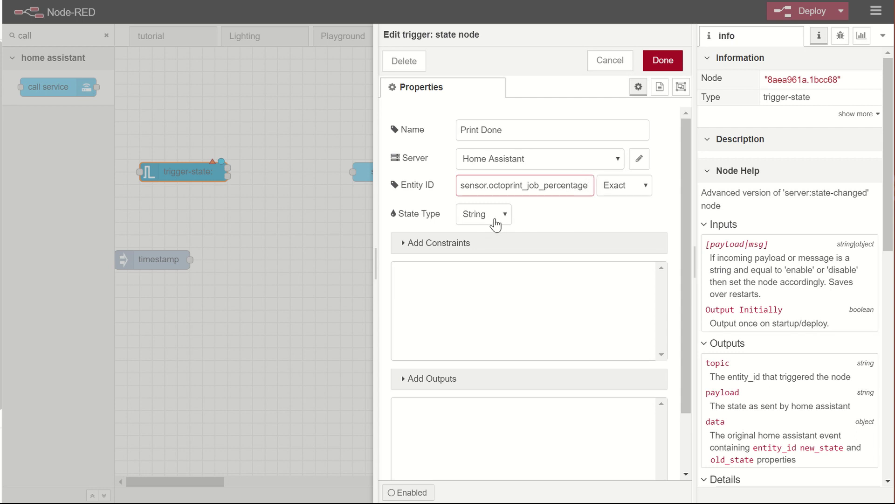
left_click(481, 216)
left_click(480, 241)
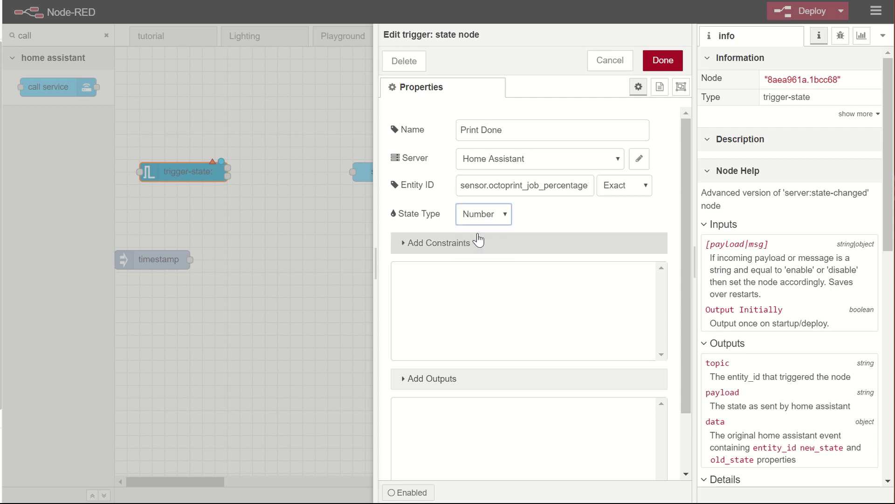
Add a constraint that the current state is the number 100, then save the node
left_click(479, 242)
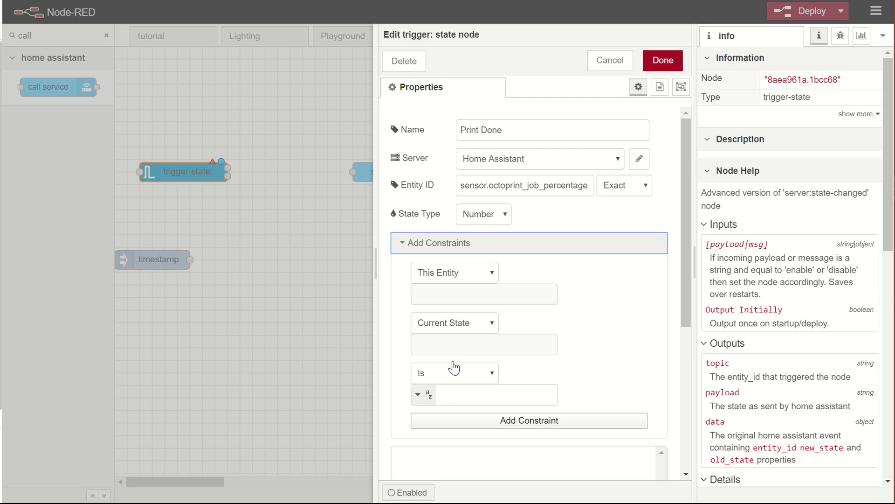
left_click(449, 389)
left_click(422, 394)
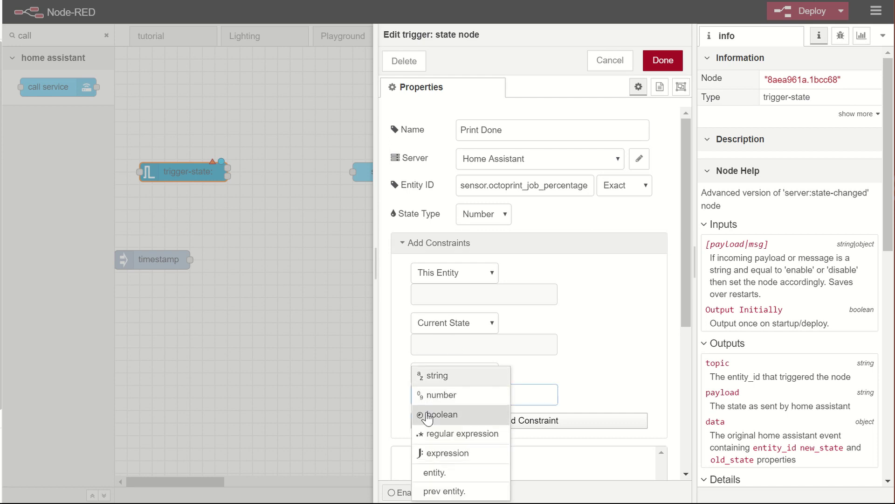
left_click(436, 395)
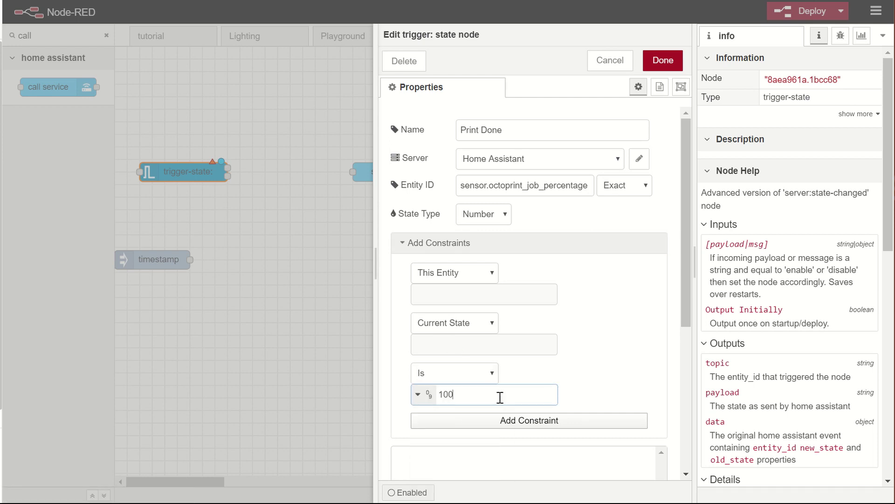
left_click(583, 420)
scroll(553, 405, "down", 3)
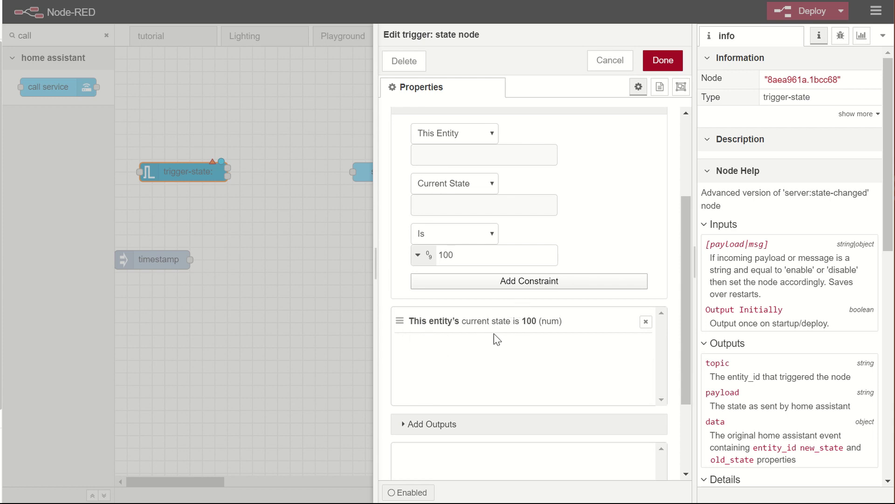
left_click(663, 60)
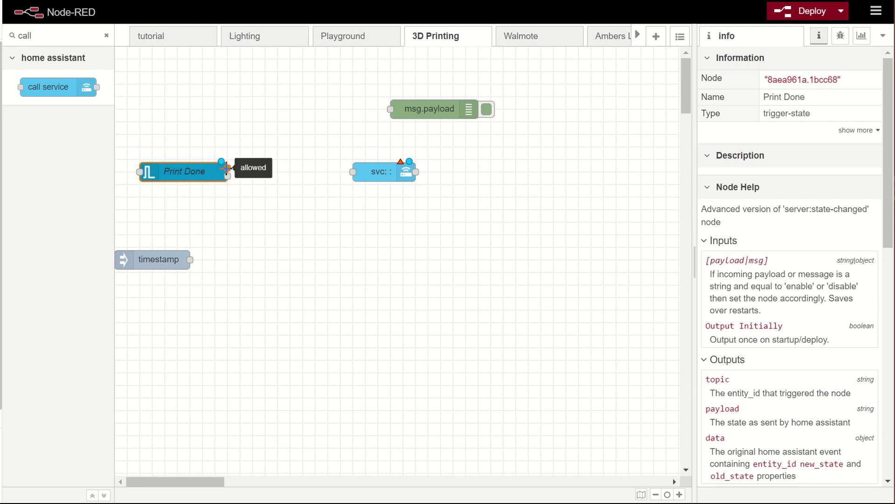
Wire Print Done's output into both the msg.payload debug node and the call service node
left_click_drag(227, 167, 394, 108)
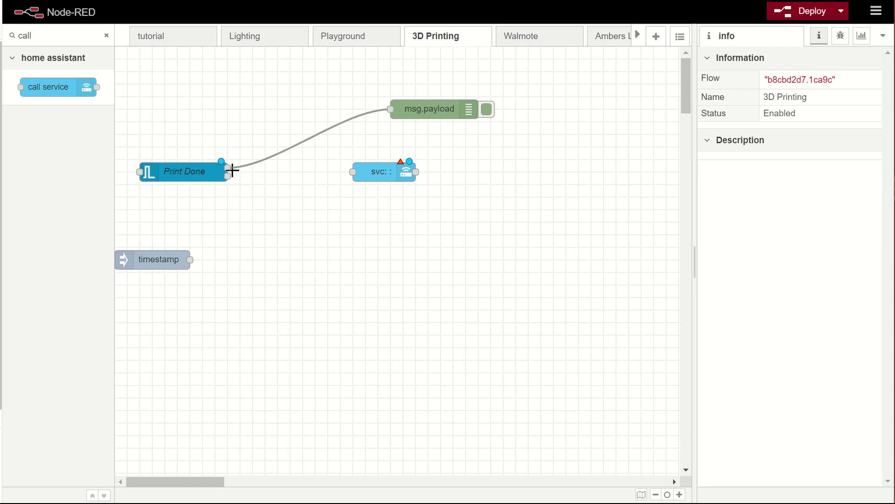
left_click_drag(229, 168, 350, 171)
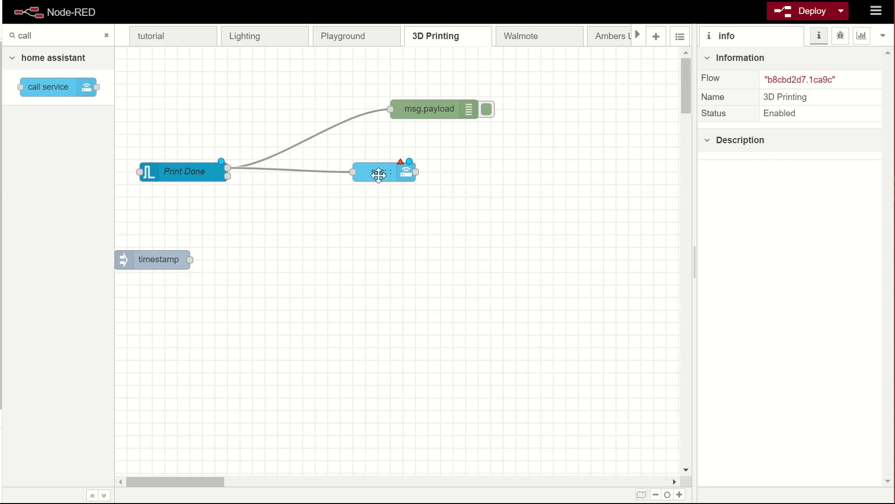
left_click(379, 175)
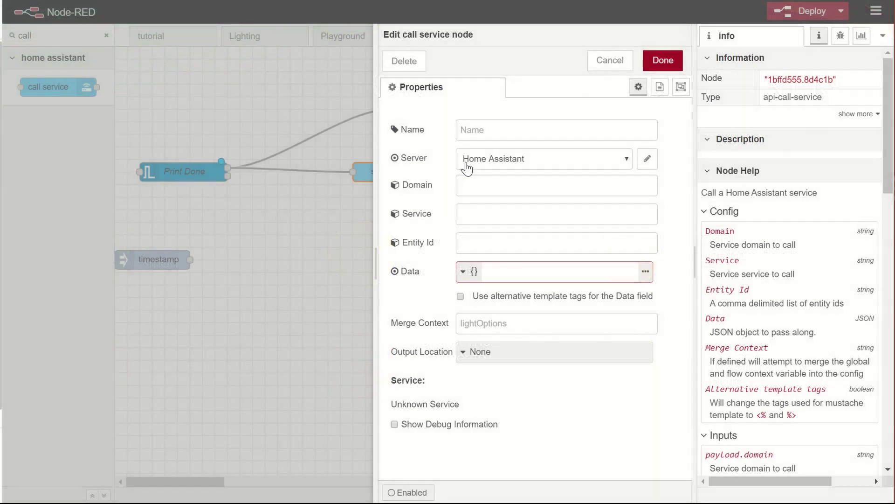
Set the call service node to the notify domain's phone mobile_app service with JSON {"message":"The print is complete!"}
left_click(479, 186)
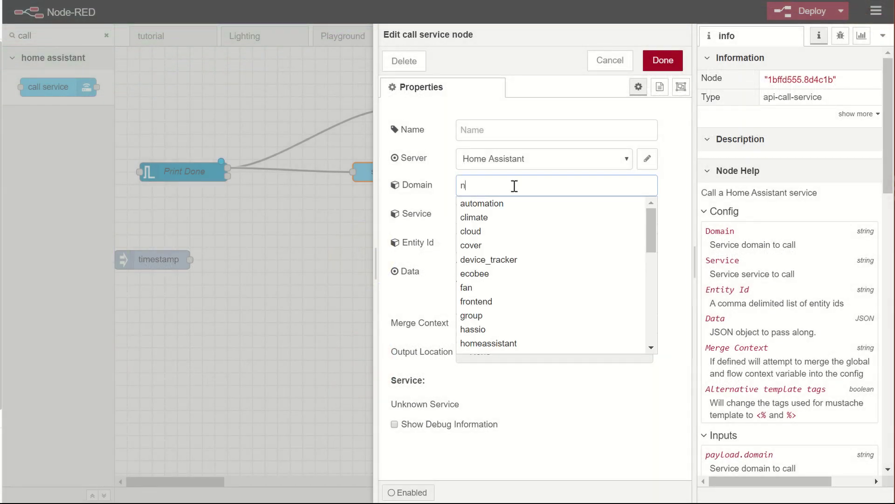
type("notify")
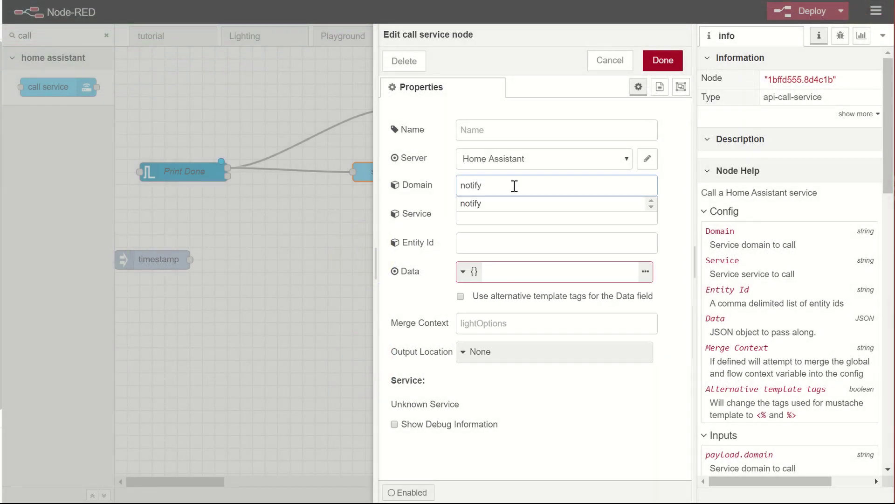
left_click(538, 215)
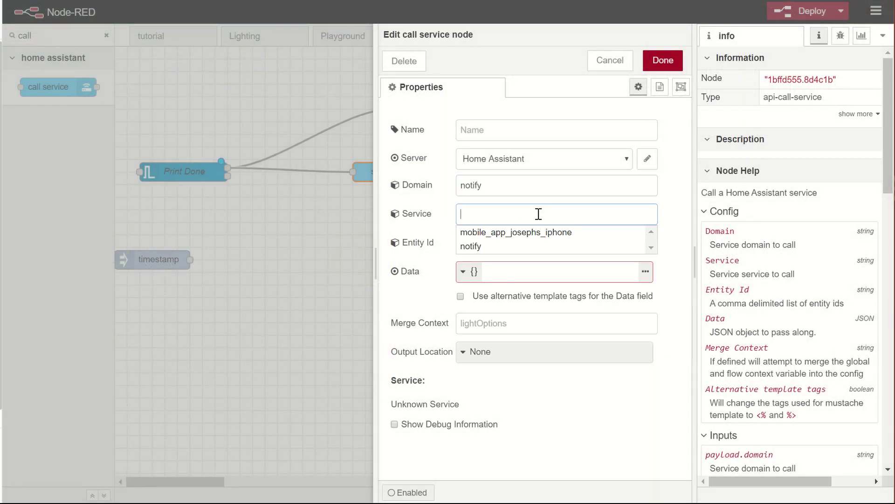
left_click(549, 236)
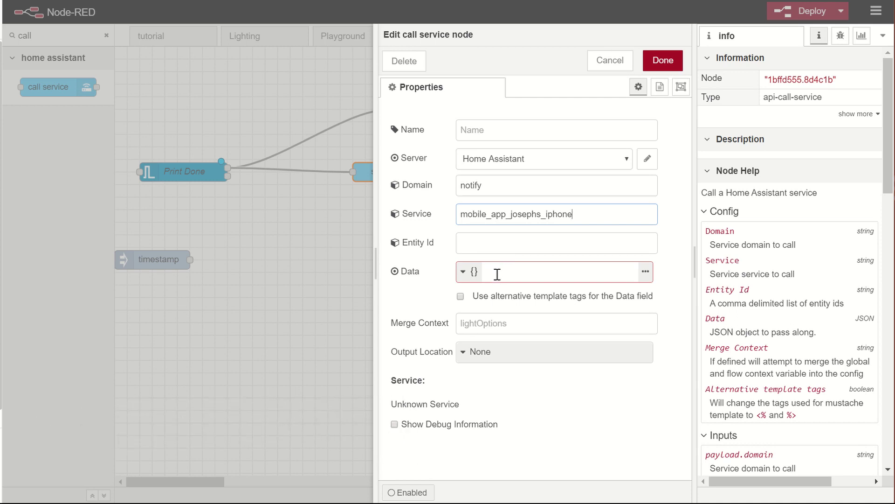
left_click(473, 272)
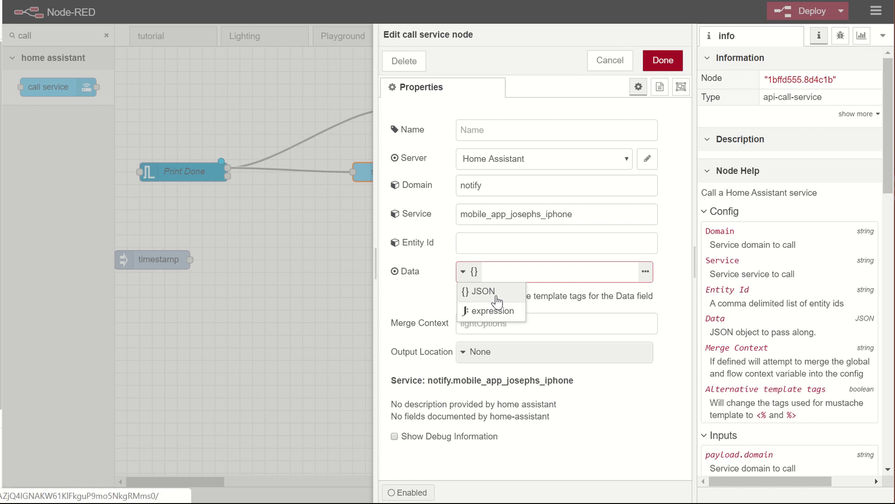
left_click(497, 301)
left_click(645, 271)
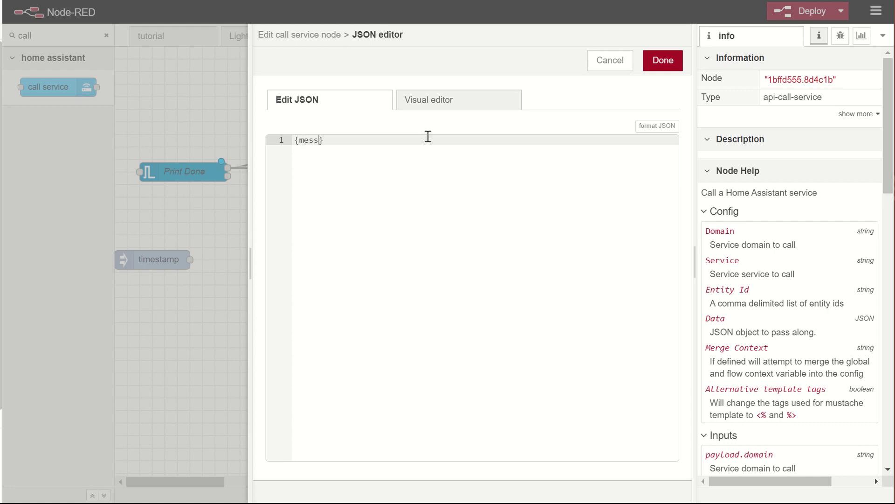
type("{\"message\" : \"The print is complete!")
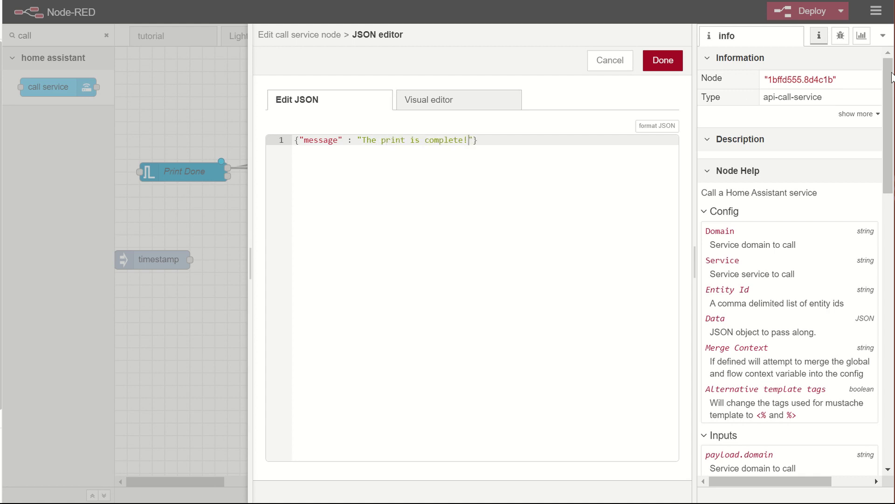
left_click(663, 60)
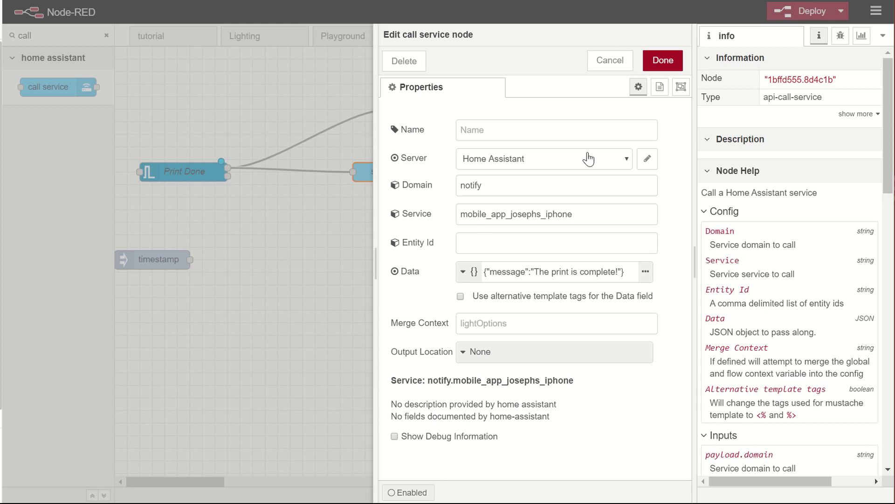
left_click(663, 60)
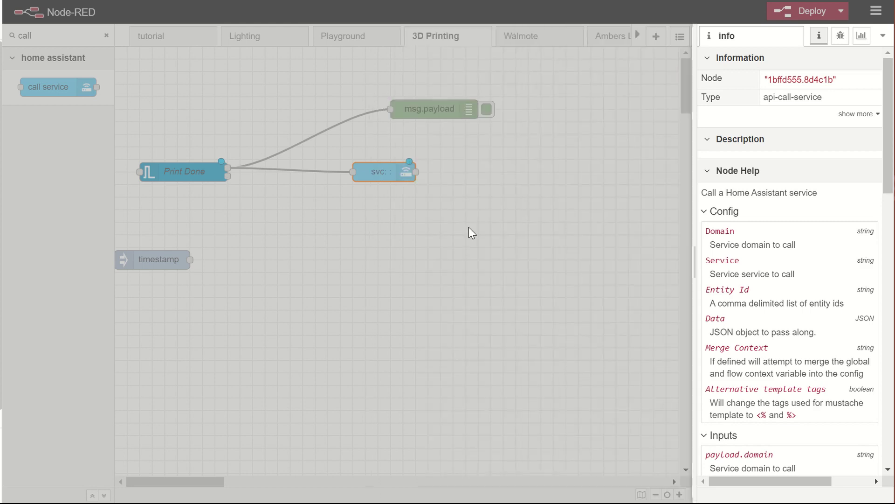
Name the call service node 'Send Msg' and save it
double_click(390, 171)
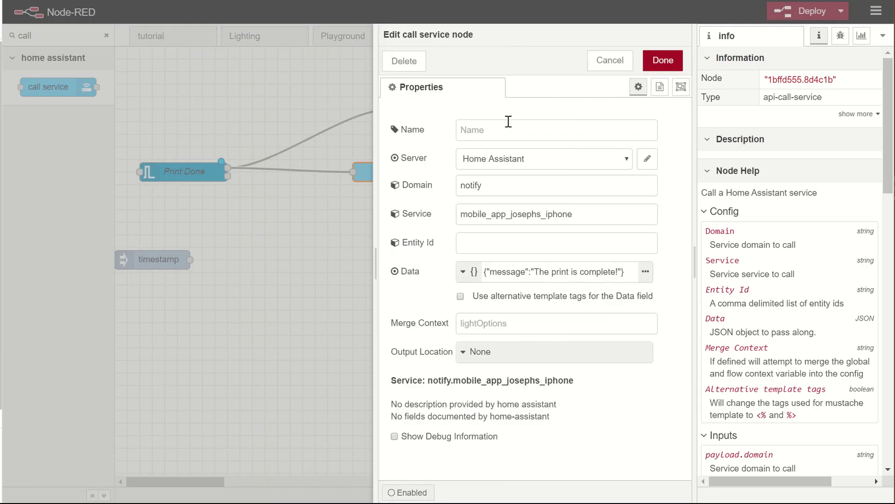
left_click(508, 123)
type("Send Msg")
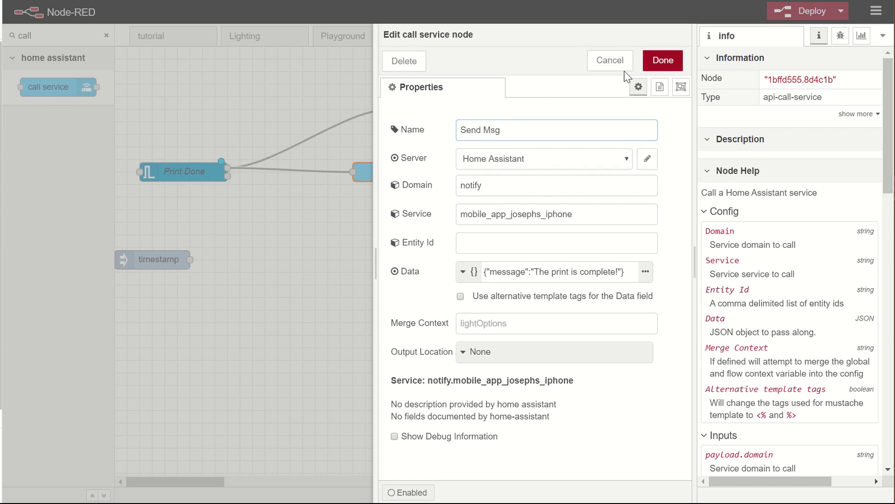
left_click(663, 61)
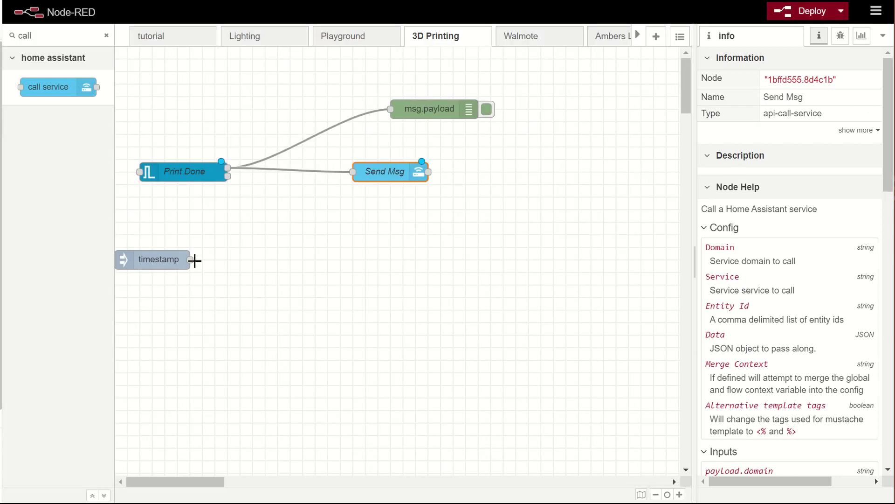
Wire the timestamp inject into Send Msg, deploy, and fire a test notification
left_click_drag(143, 259, 180, 235)
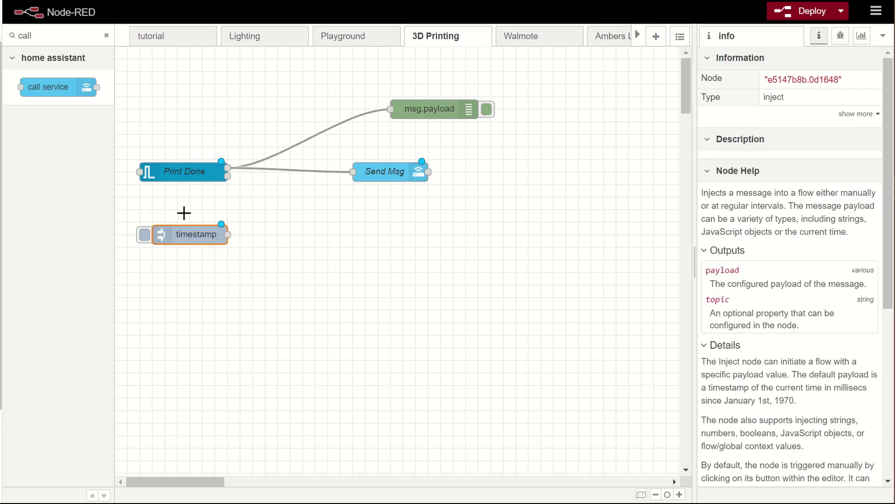
left_click_drag(229, 232, 353, 172)
left_click(145, 235)
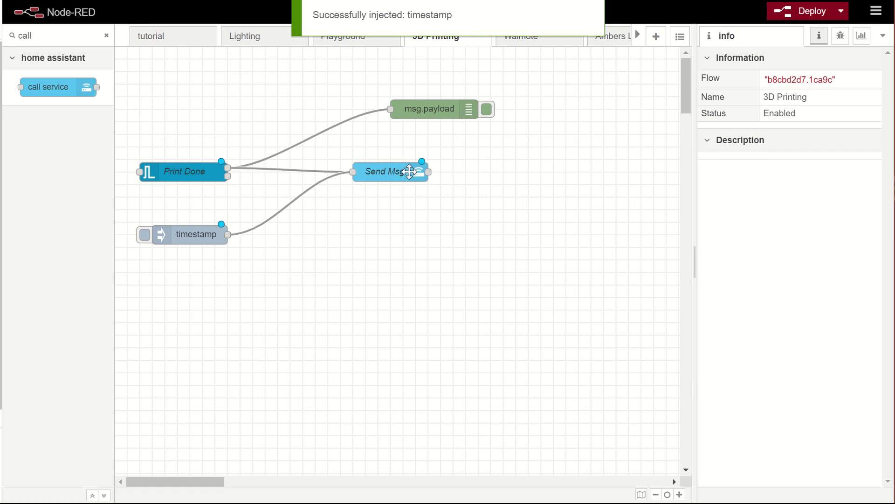
left_click(786, 13)
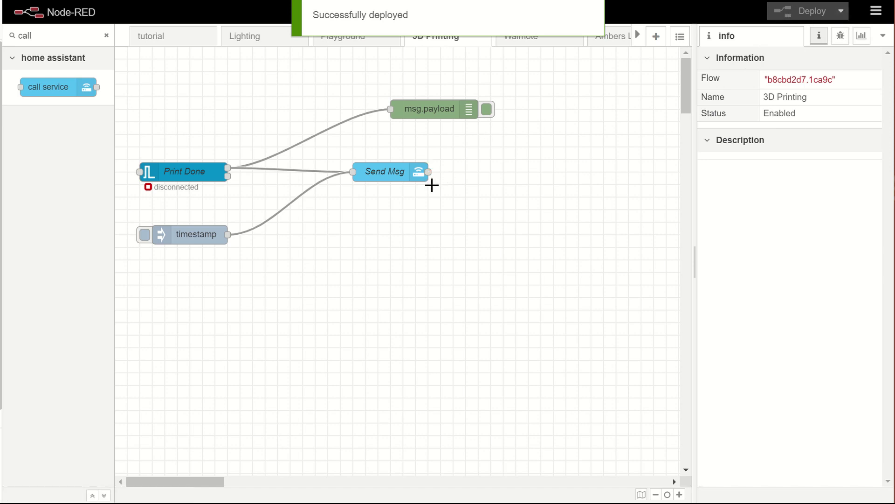
left_click(145, 238)
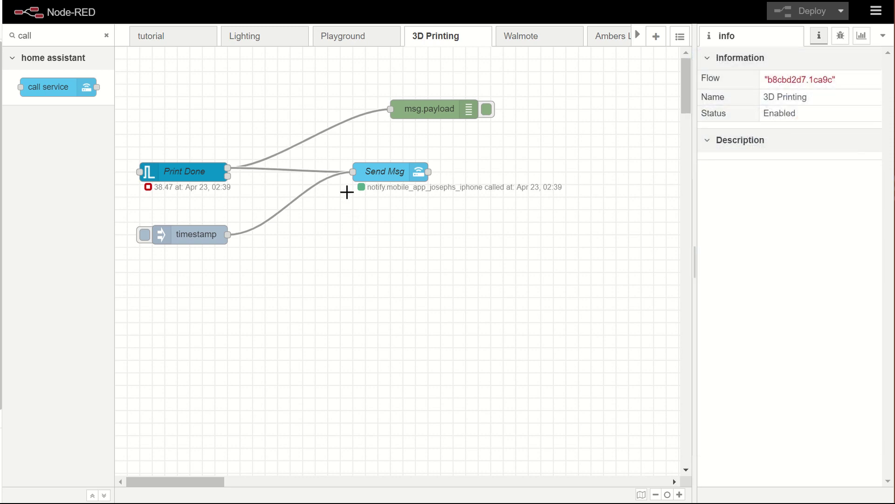
Delete the timestamp→Send Msg and Print Done→msg.payload wires and deploy the cleaned-up flow
left_click(310, 197)
key("Delete")
left_click(297, 143)
key("Delete")
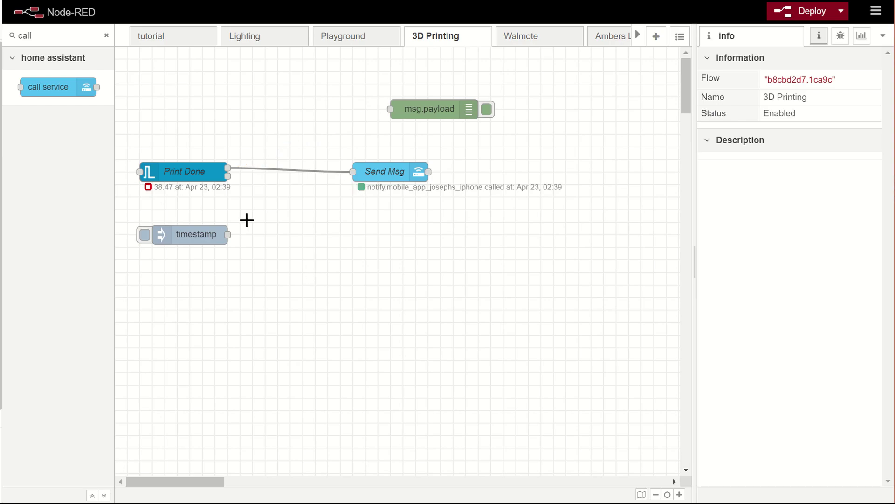
left_click(787, 14)
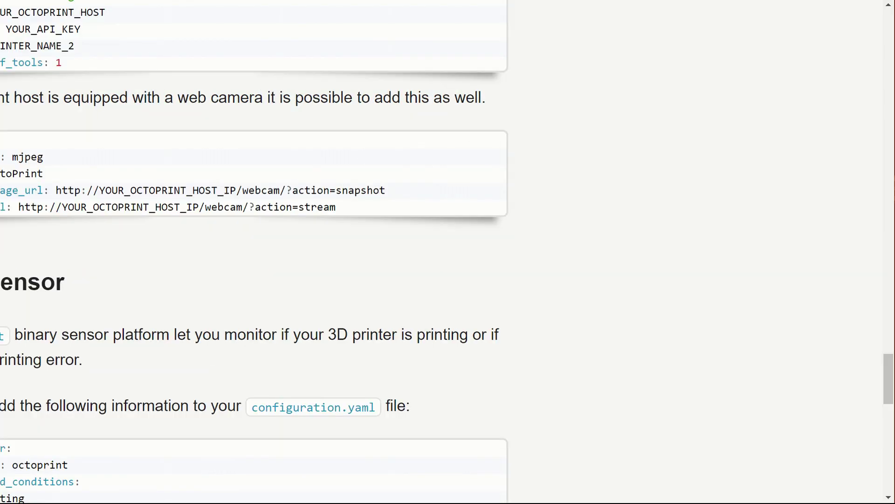
scroll(345, 182, "up", 5)
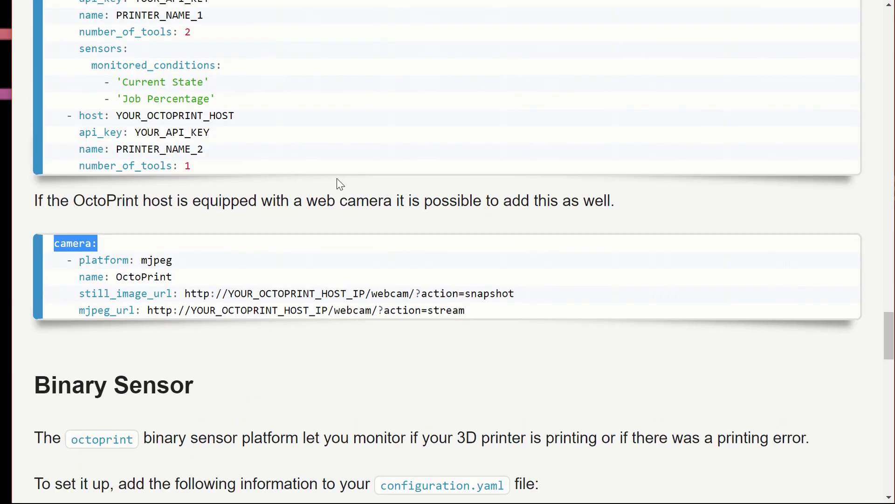
scroll(333, 255, "up", 3)
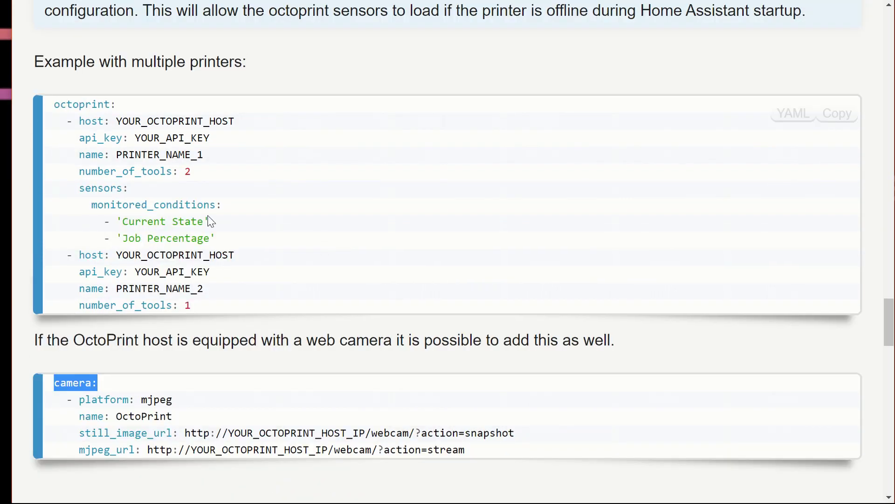
scroll(303, 197, "down", 15)
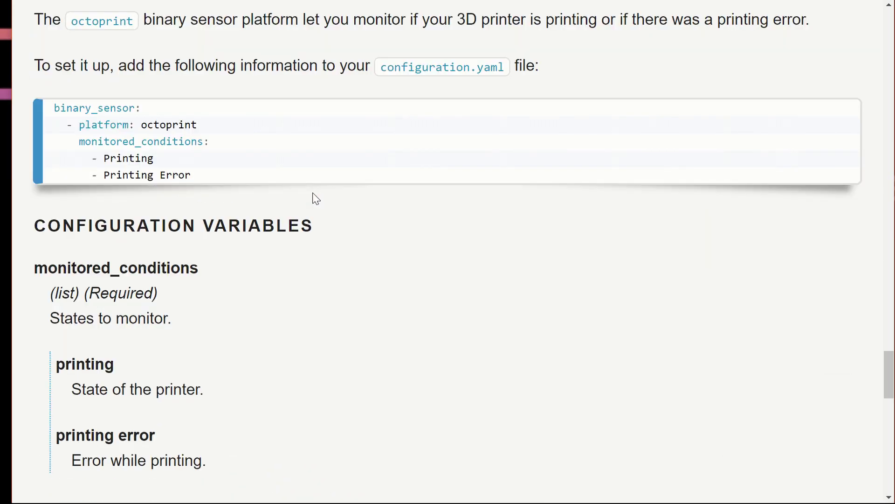
scroll(210, 226, "down", 6)
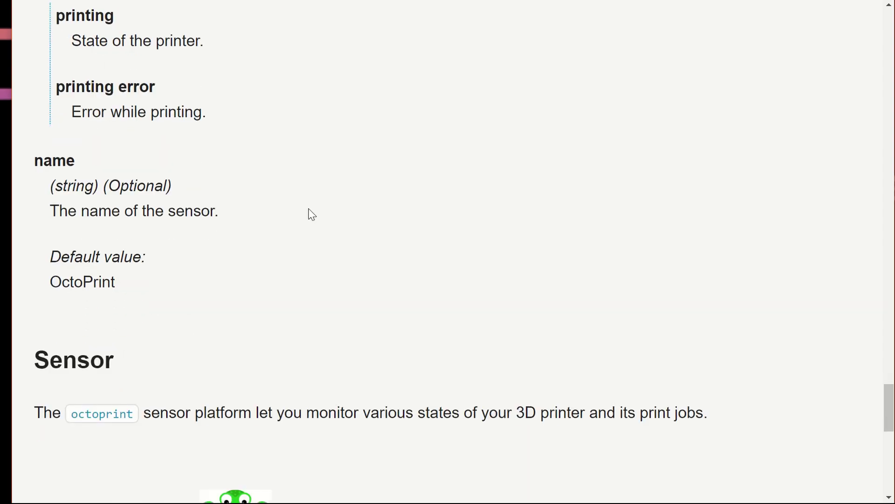
scroll(326, 208, "up", 15)
scroll(325, 208, "up", 10)
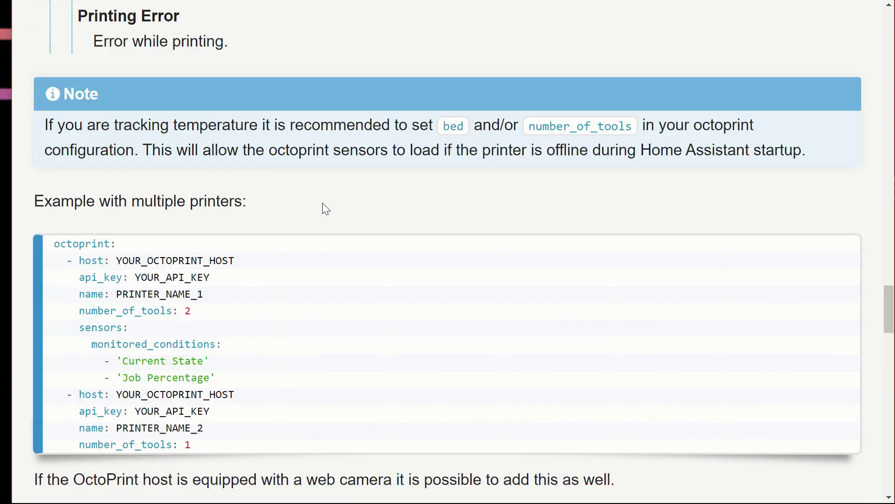
scroll(326, 208, "up", 9)
scroll(325, 208, "up", 7)
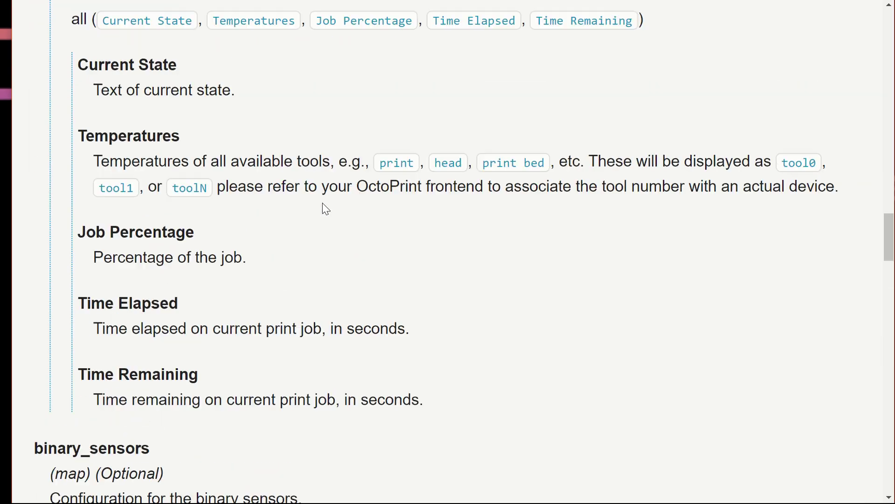
scroll(325, 209, "up", 2)
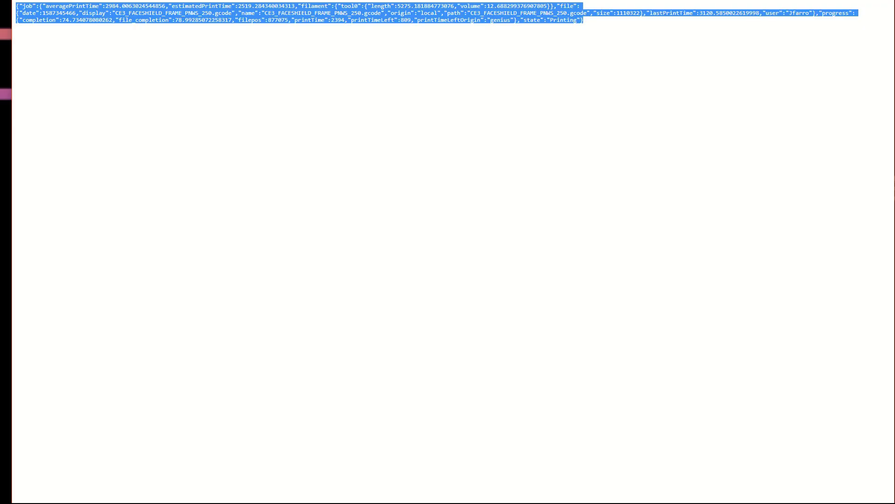
Zoom the job JSON page to 250% and select the file name CE3_FACESHIELD_FRAME_PNWS_250.gcode
left_click(375, 91)
scroll(458, 86, "up", 6)
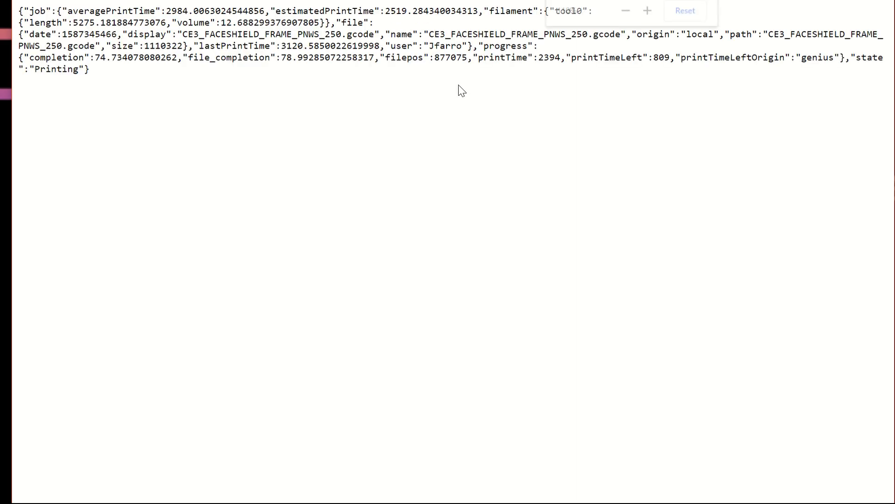
scroll(459, 86, "up", 1)
scroll(460, 90, "down", 1)
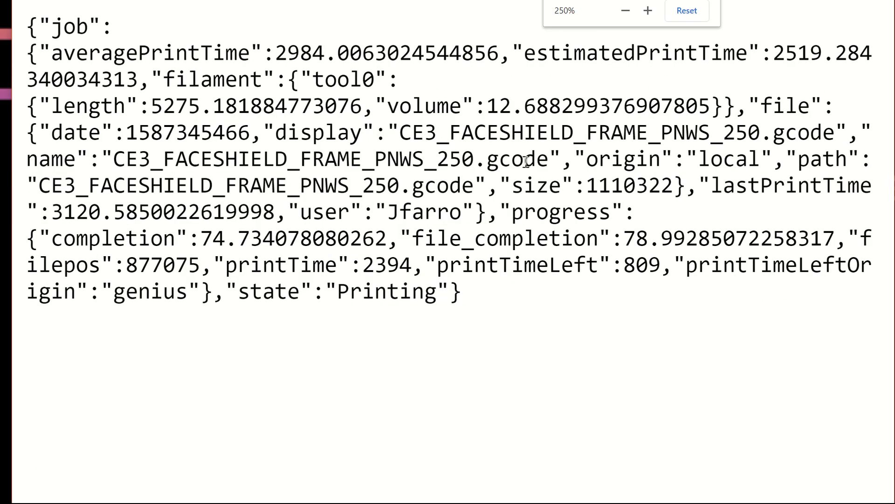
left_click_drag(551, 161, 119, 167)
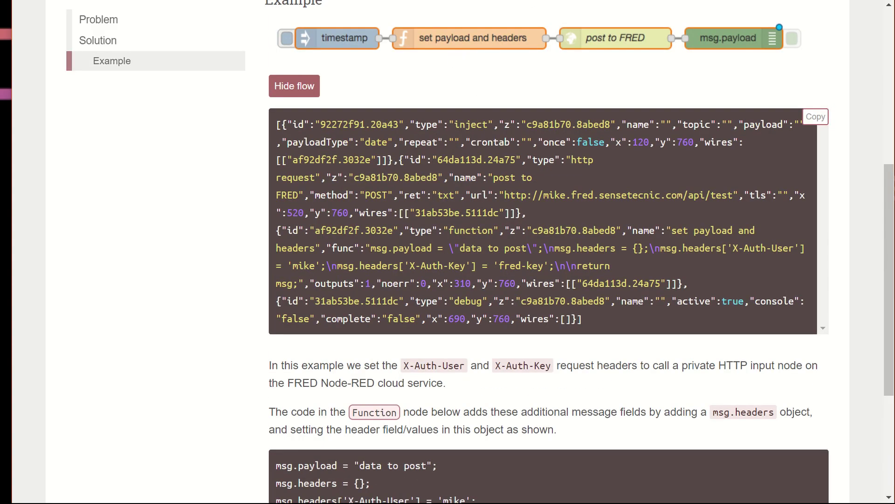
Select the five-line msg.headers Function code example in the cookbook page
scroll(483, 146, "down", 5)
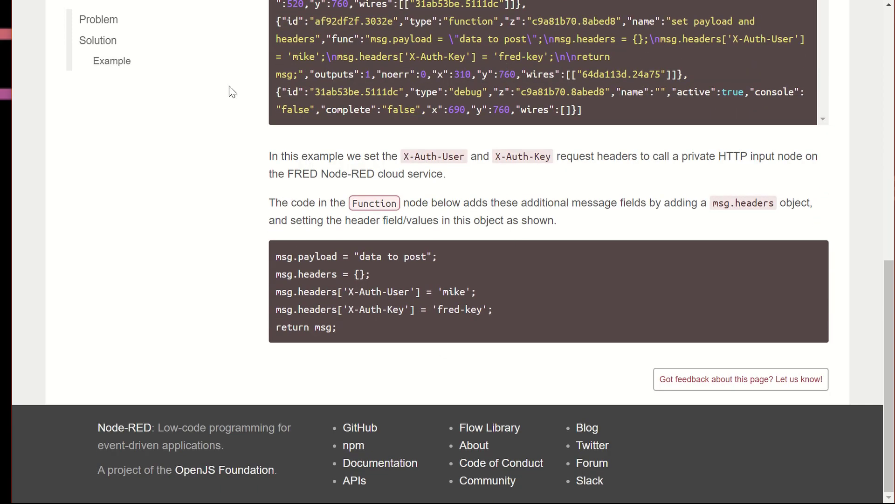
left_click_drag(275, 256, 509, 330)
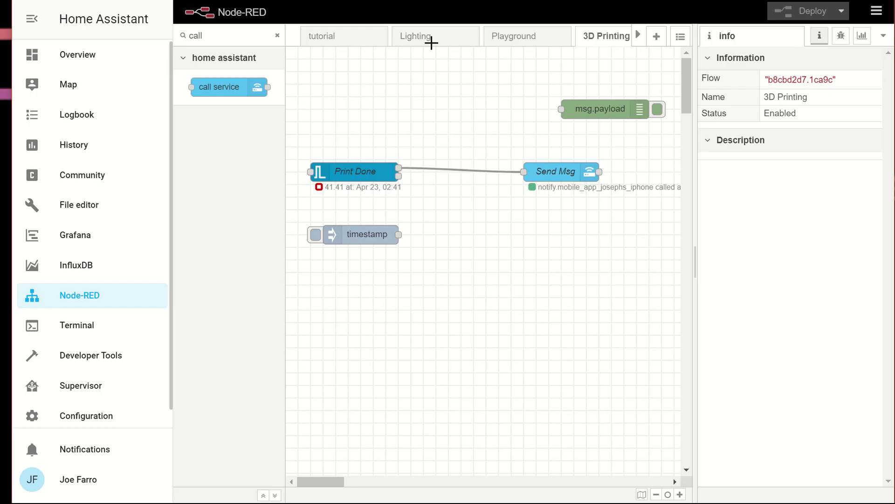
left_click(512, 38)
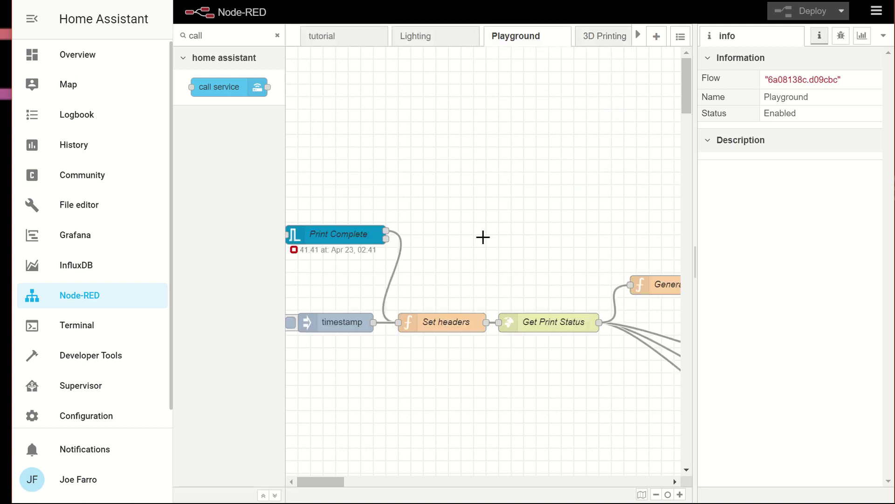
Review the Set headers function's X-Api-Key header and return msg lines, leaving it unchanged
left_click(327, 238)
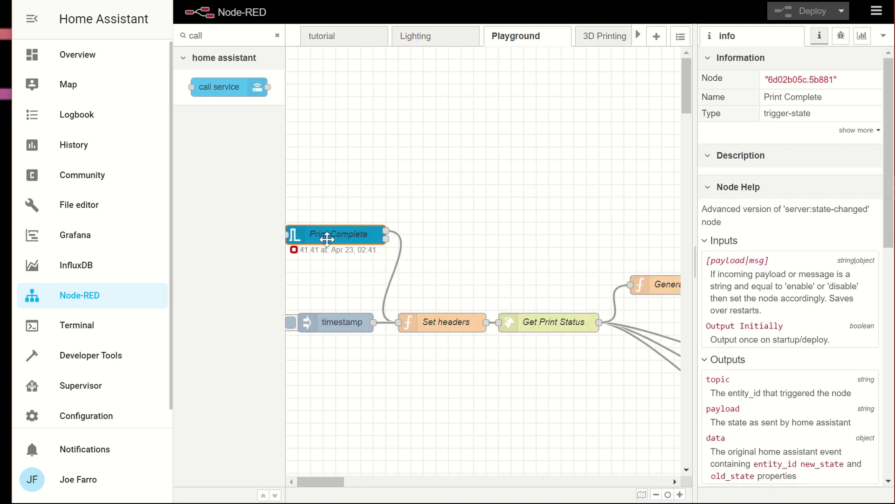
double_click(434, 328)
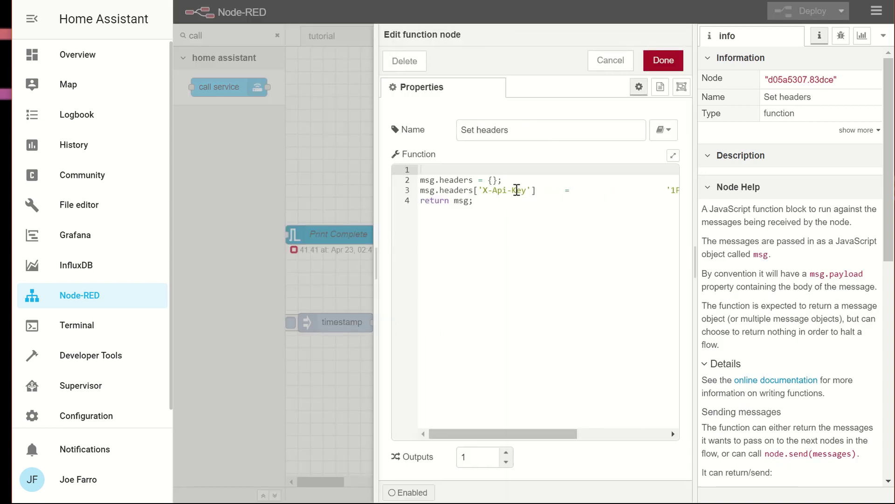
left_click_drag(536, 188, 417, 188)
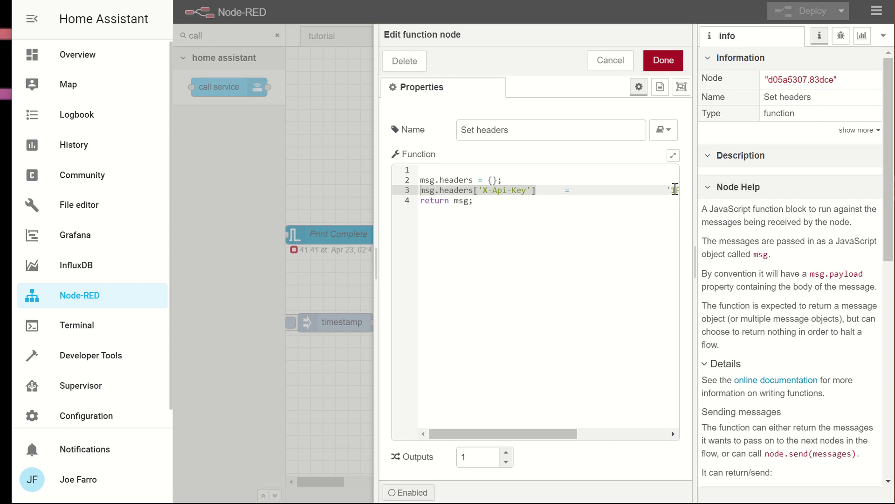
left_click(563, 192)
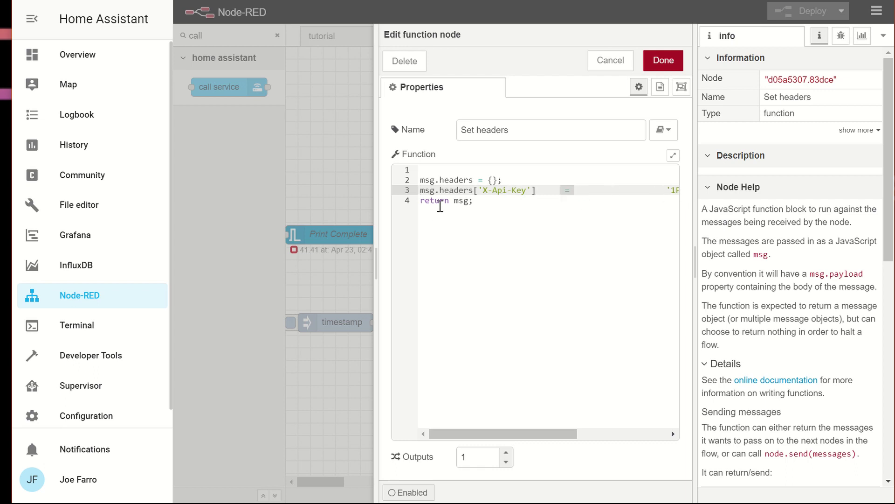
left_click_drag(473, 201, 426, 204)
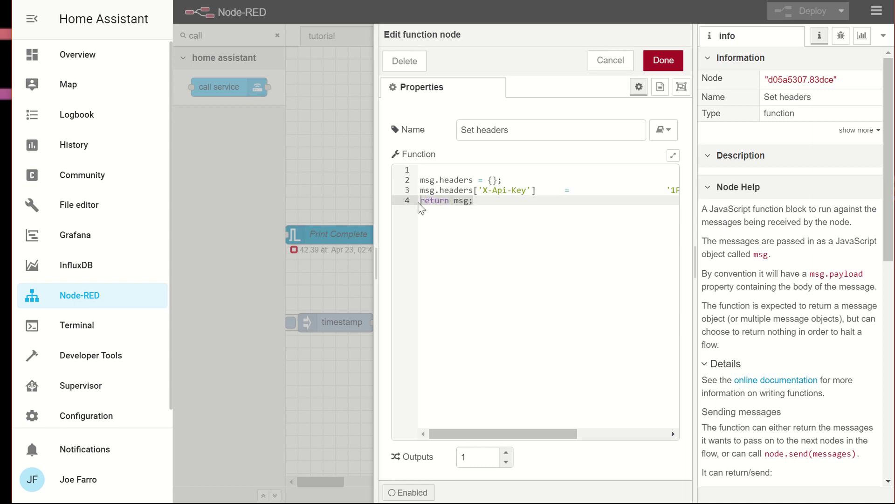
left_click(660, 61)
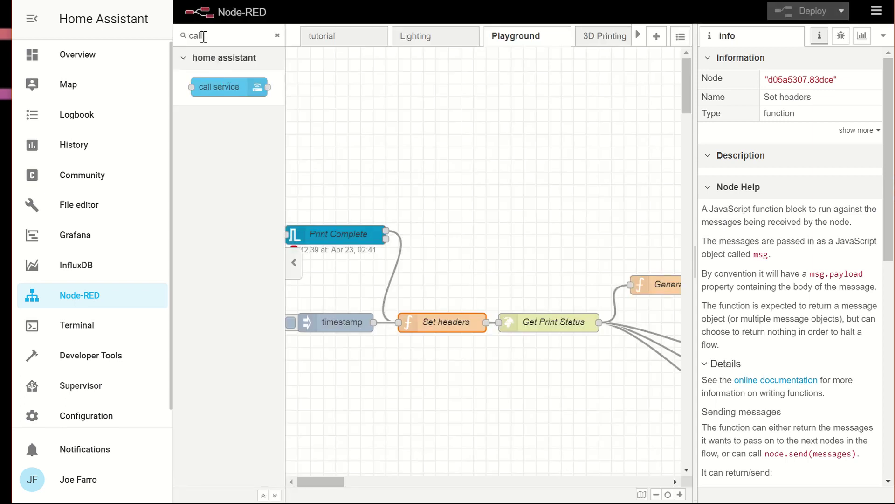
Filter the node palette to show the http nodes
double_click(195, 35)
type("functi")
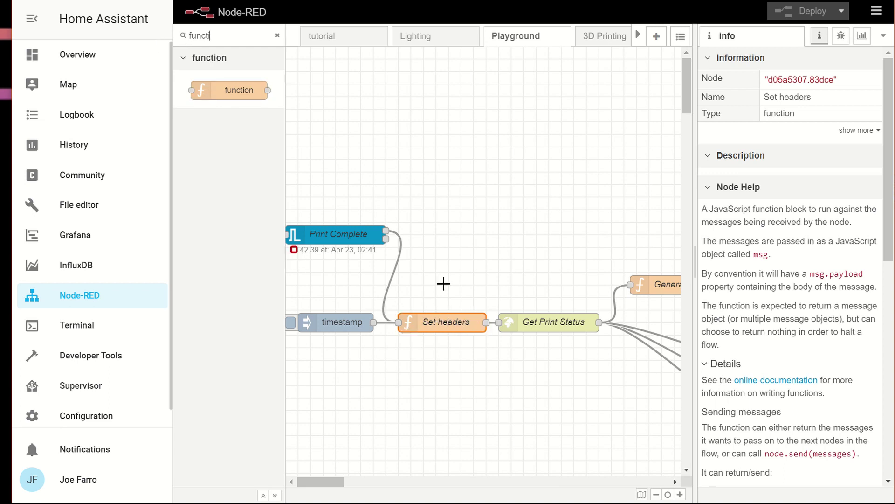
scroll(408, 320, "right", 2)
key("BackSpace")
key("BackSpace")
key("BackSpace")
key("BackSpace")
key("BackSpace")
key("BackSpace")
type("http")
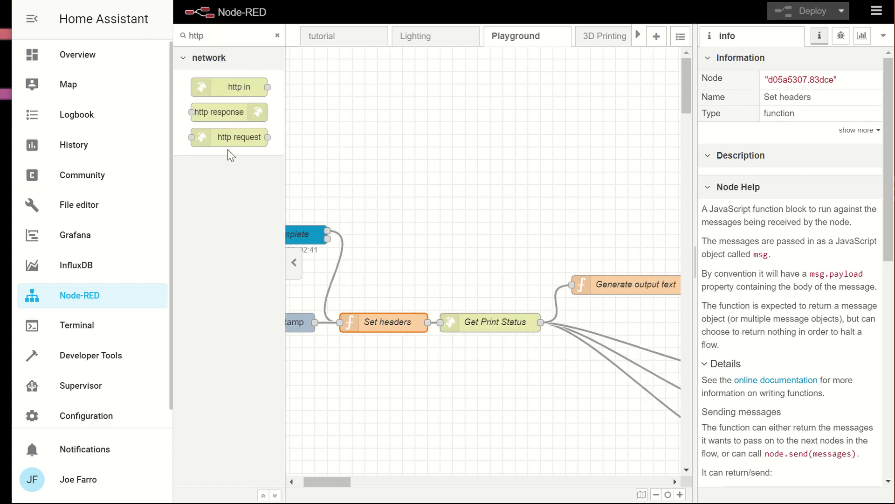
double_click(474, 320)
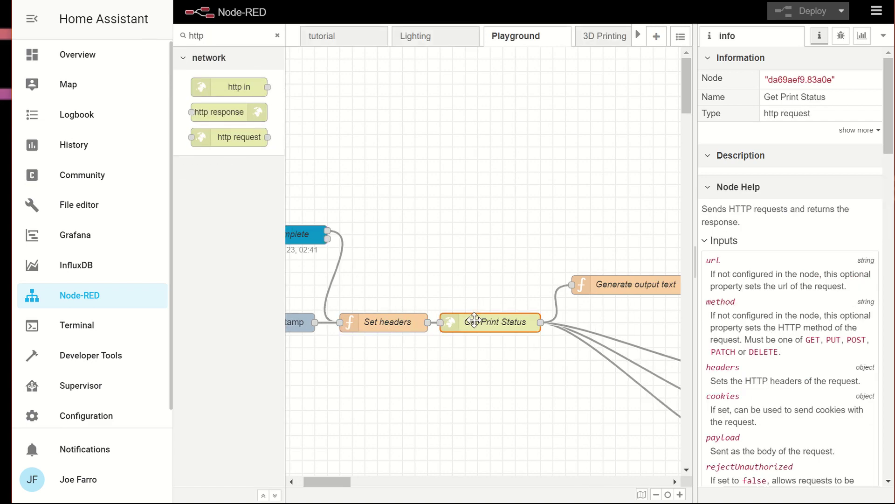
left_click(585, 159)
left_click_drag(585, 160, 430, 167)
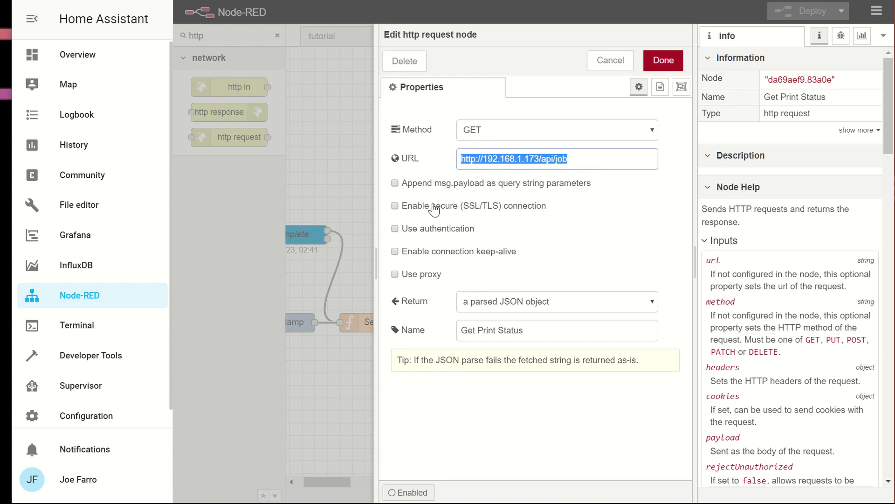
left_click(566, 163)
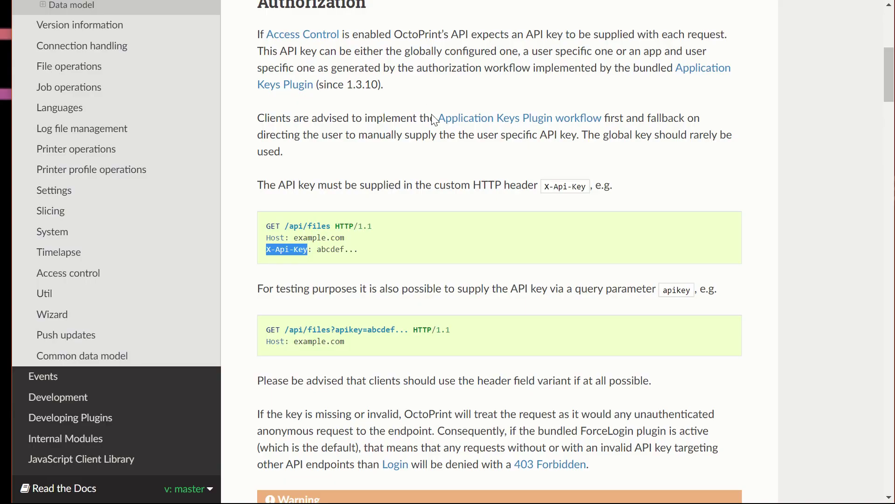
Select the job and progress JSON in OctoPrint's GET /api/job example response
scroll(428, 48, "up", 4)
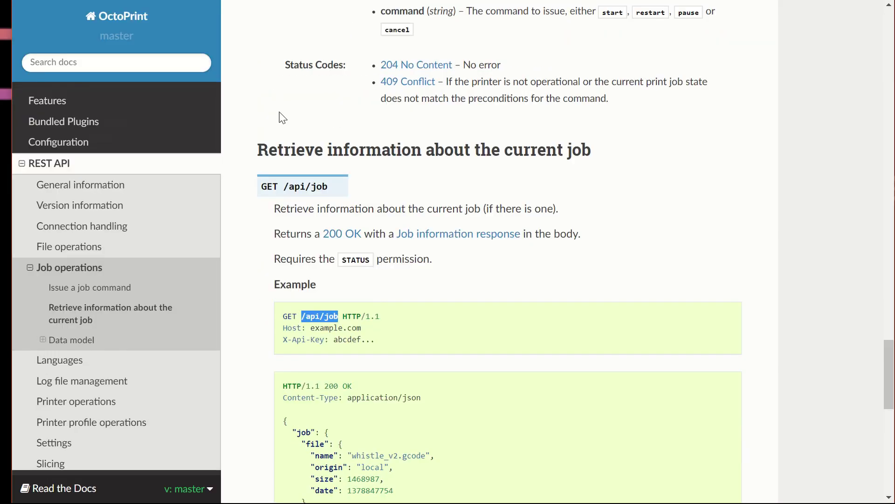
scroll(608, 180, "down", 3)
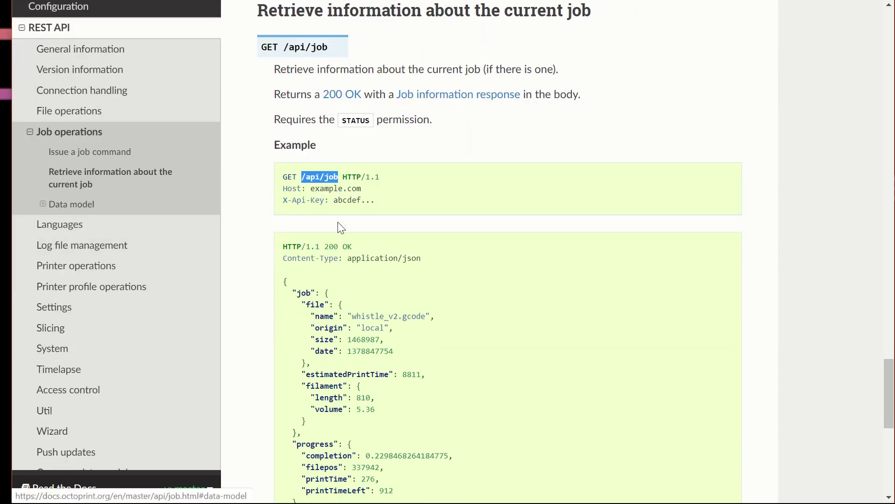
scroll(529, 220, "down", 3)
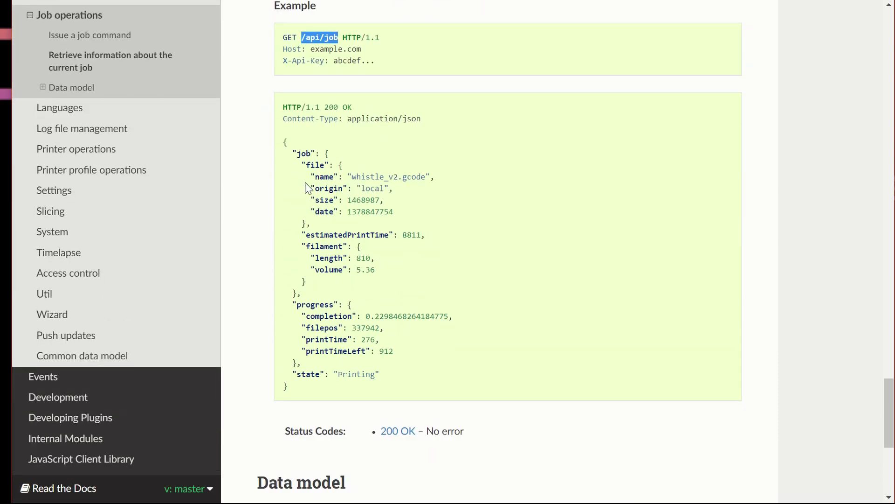
left_click_drag(285, 152, 452, 369)
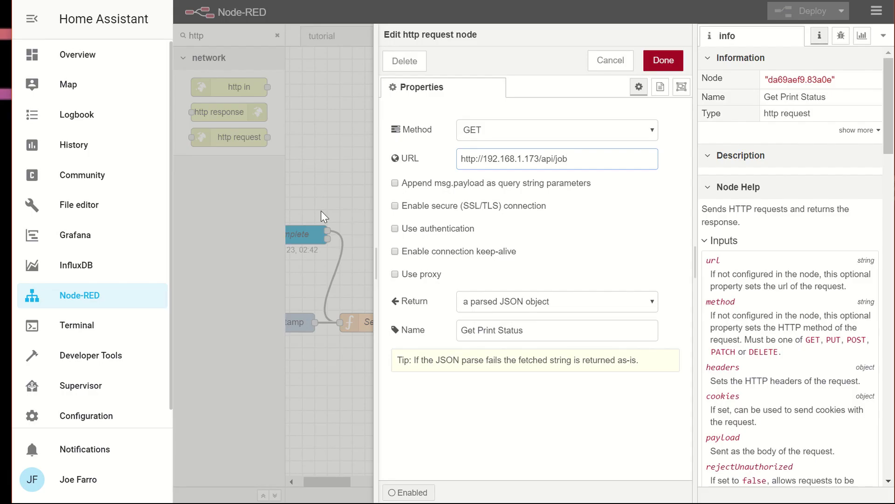
key("ctrl+Return")
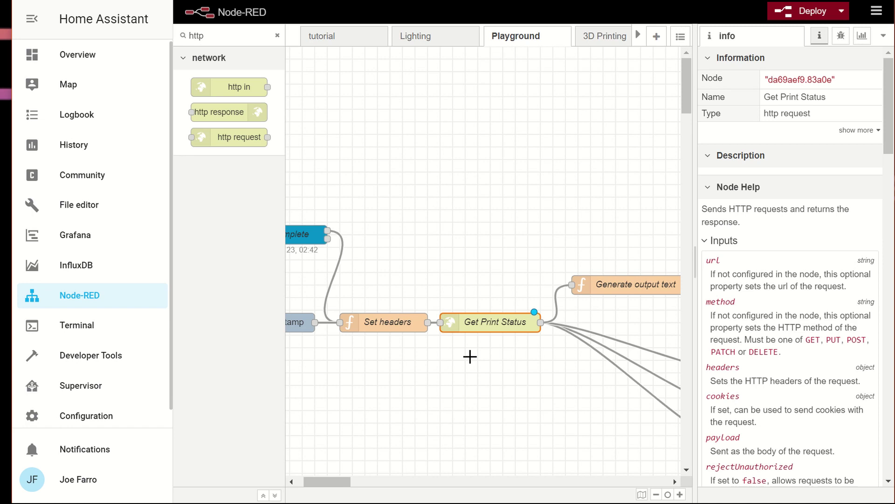
Close the Get Print Status settings and scroll to Generate output text, Send Notification and the debug nodes
double_click(490, 324)
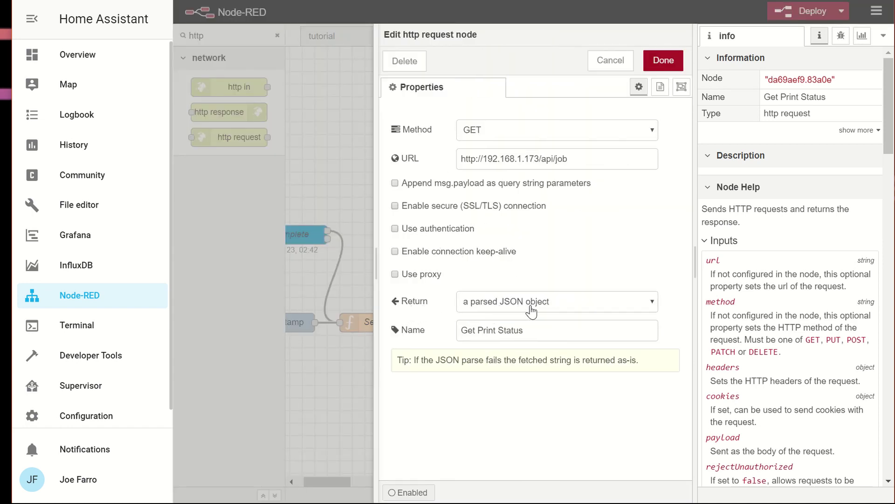
left_click(664, 61)
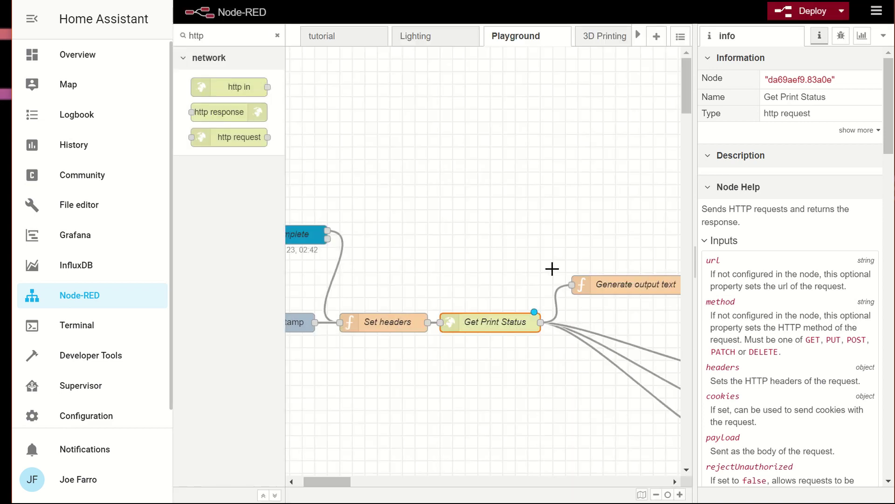
left_click_drag(335, 479, 358, 478)
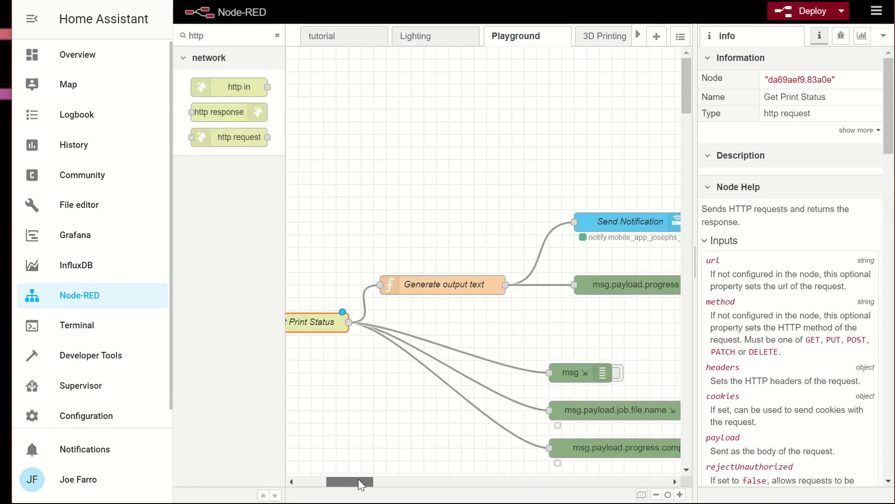
left_click(422, 285)
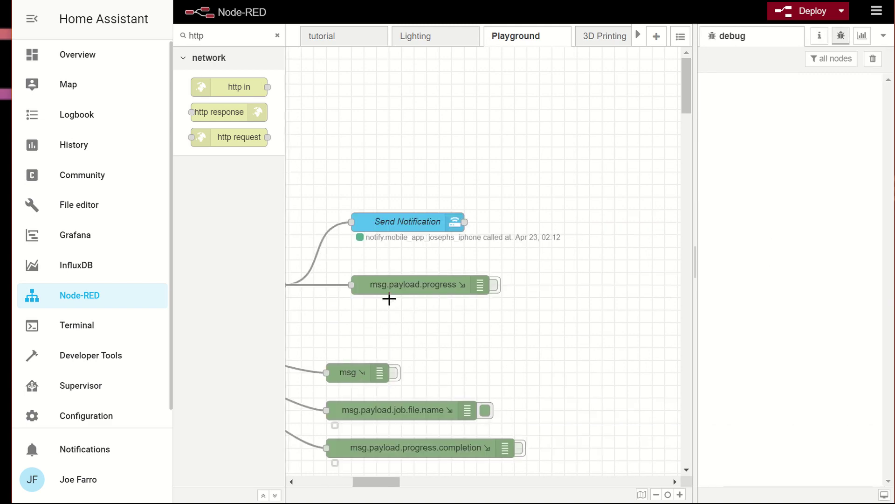
left_click_drag(368, 481, 352, 481)
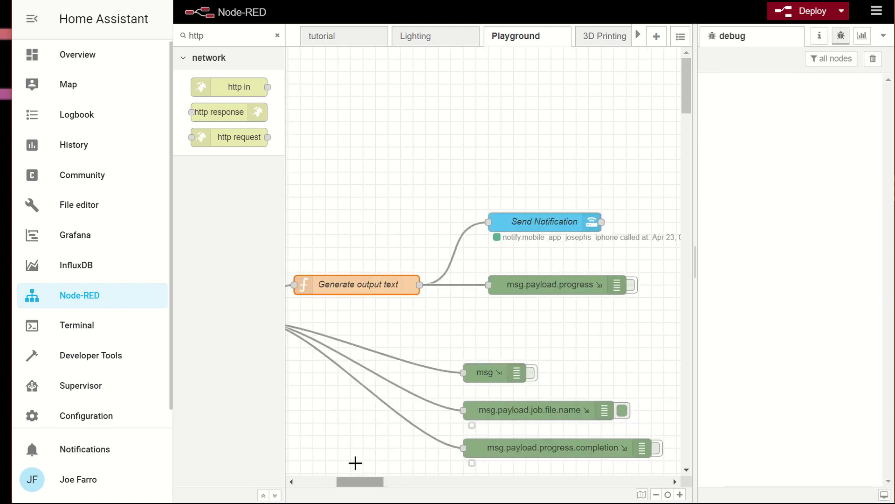
Check the Math.round line rounding progress.completion to two decimals in Generate output text, then close it
double_click(367, 286)
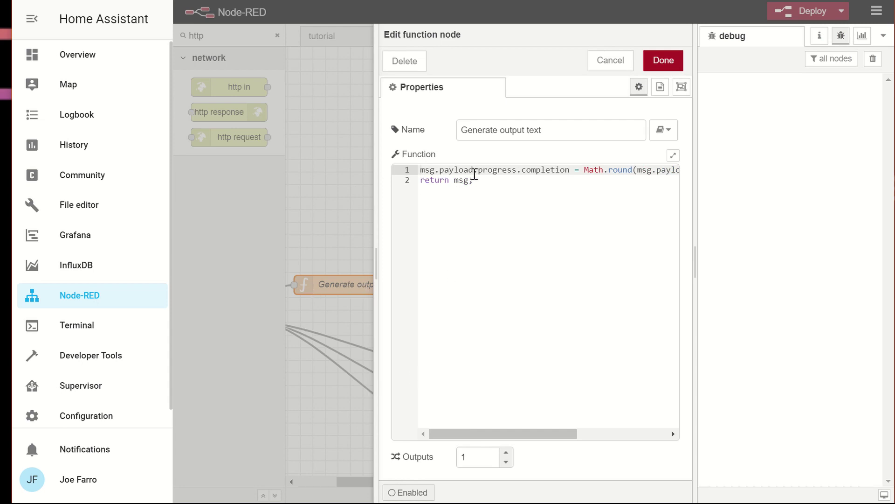
left_click_drag(571, 170, 422, 173)
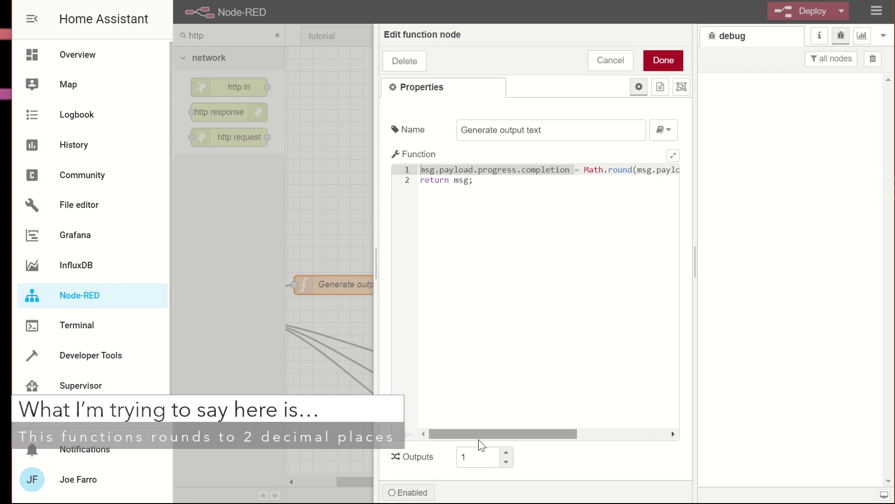
left_click_drag(479, 439, 580, 430)
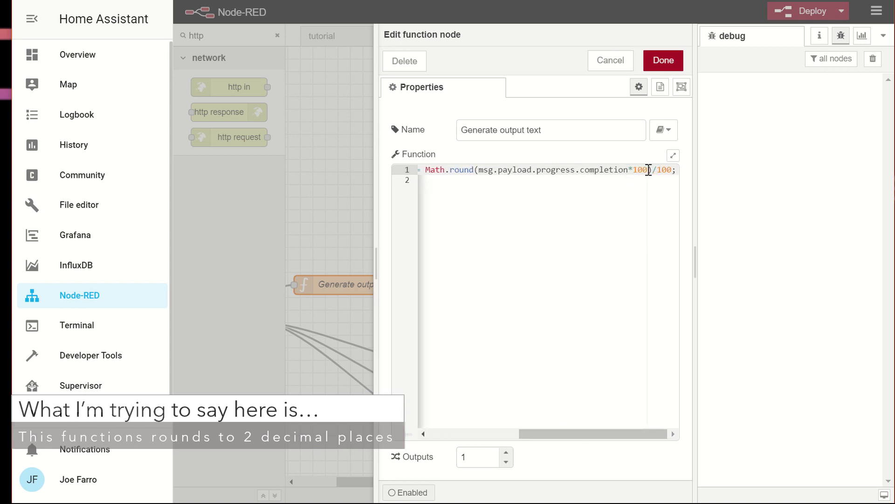
left_click_drag(373, 485, 377, 485)
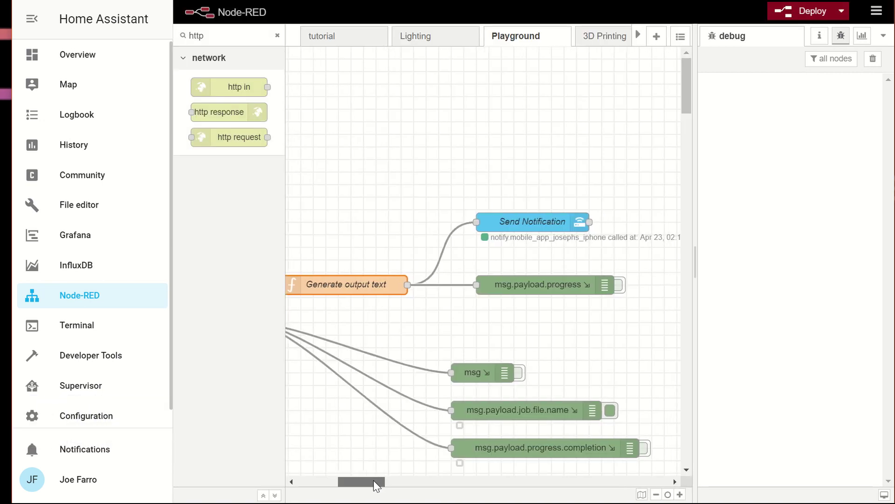
double_click(522, 223)
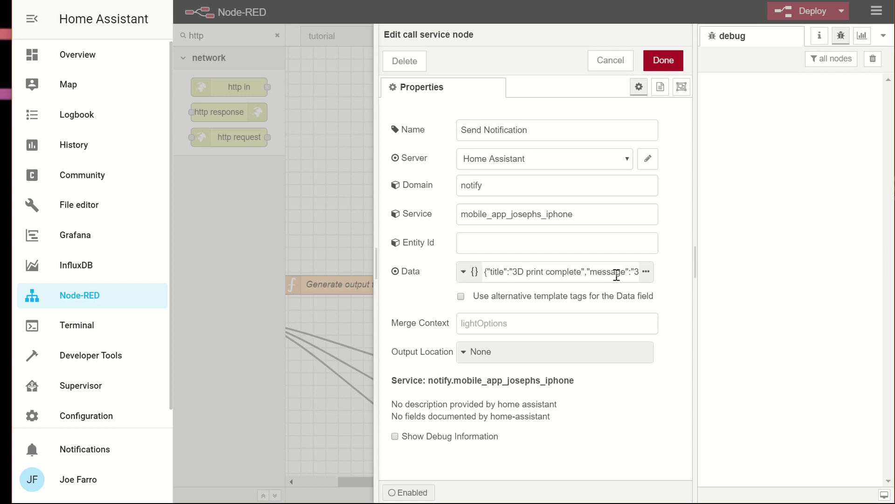
left_click(646, 272)
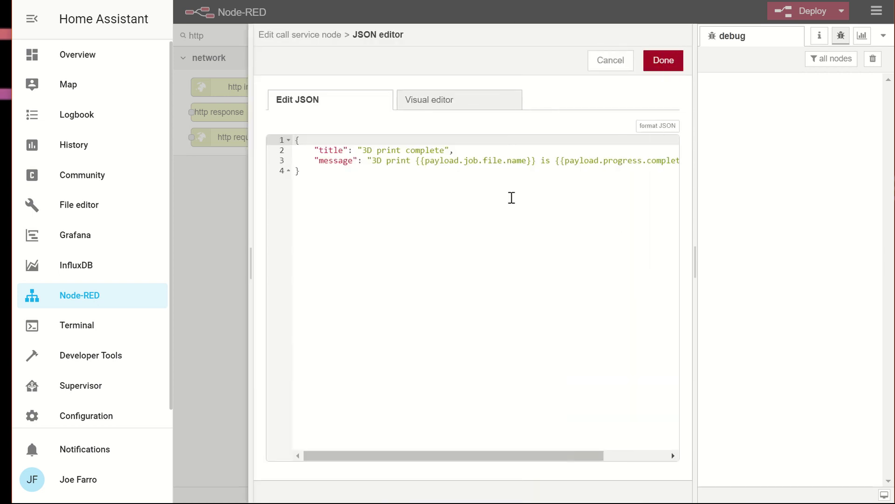
left_click_drag(430, 454, 458, 454)
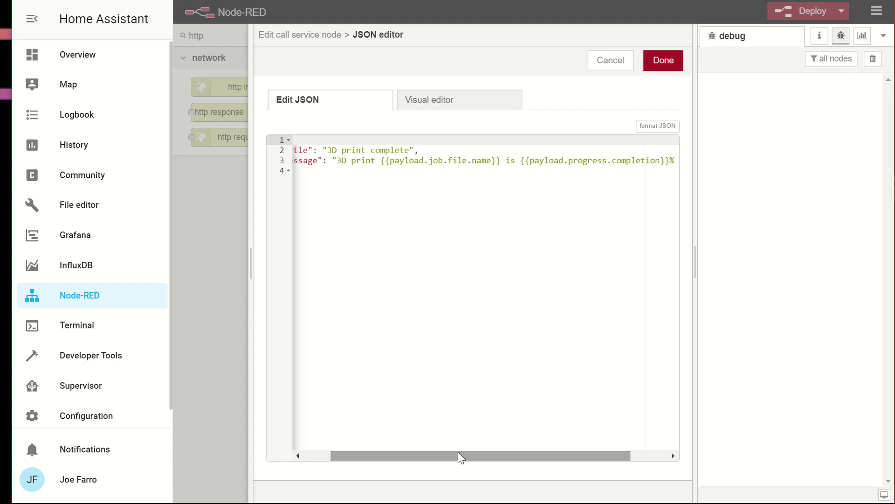
left_click(391, 160)
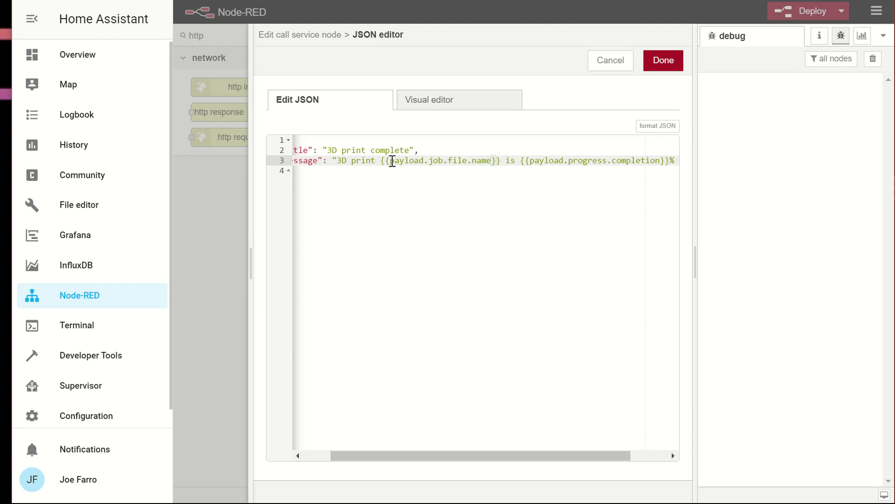
left_click_drag(392, 162, 493, 162)
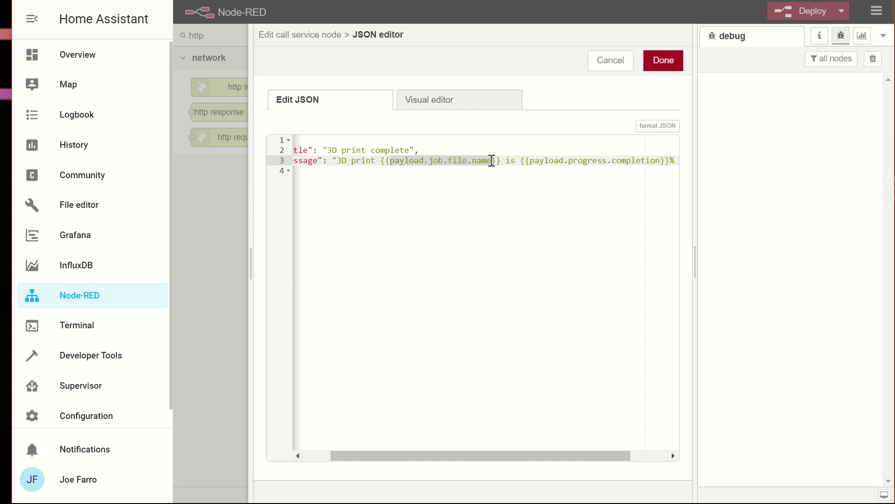
left_click_drag(478, 449, 540, 455)
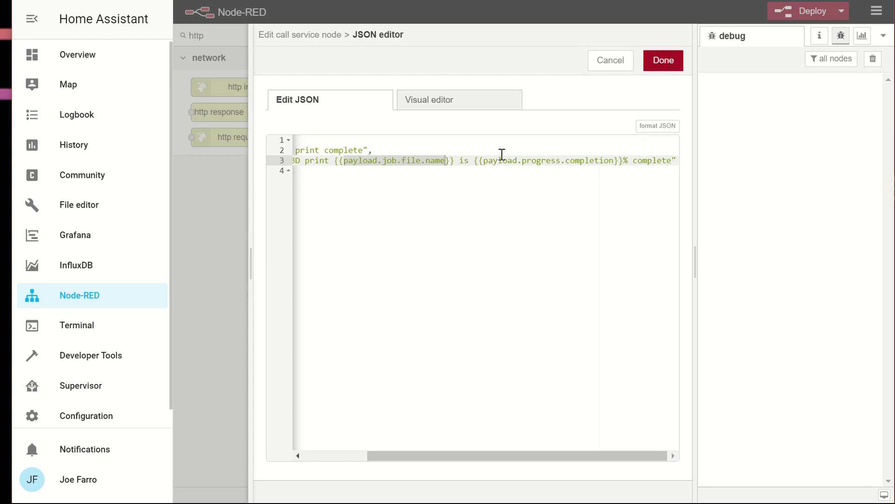
left_click(489, 160)
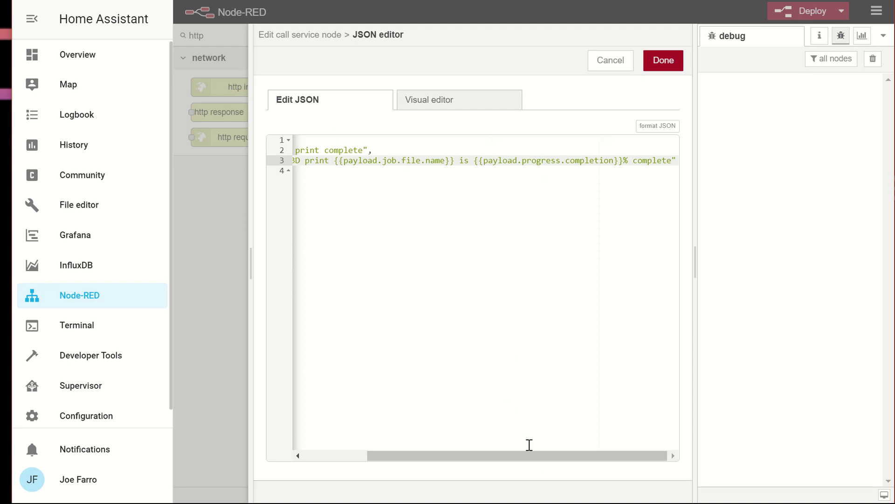
left_click_drag(527, 455, 466, 455)
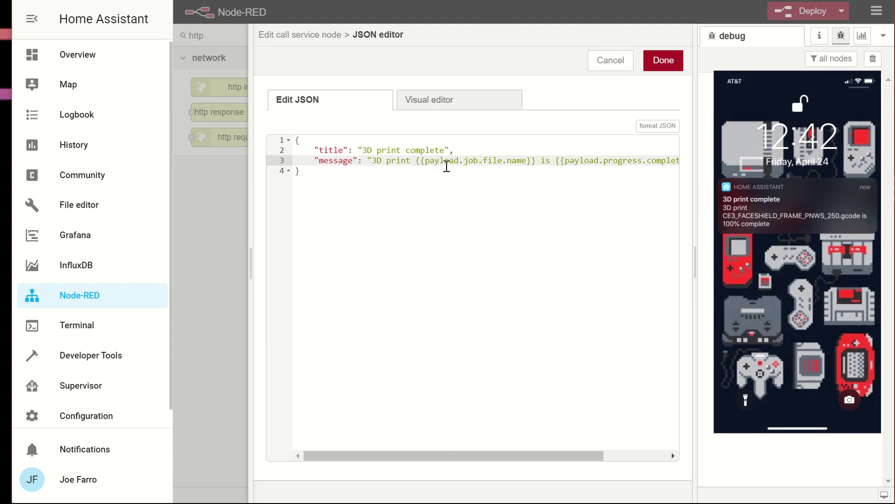
left_click_drag(455, 160, 502, 161)
left_click_drag(457, 455, 560, 467)
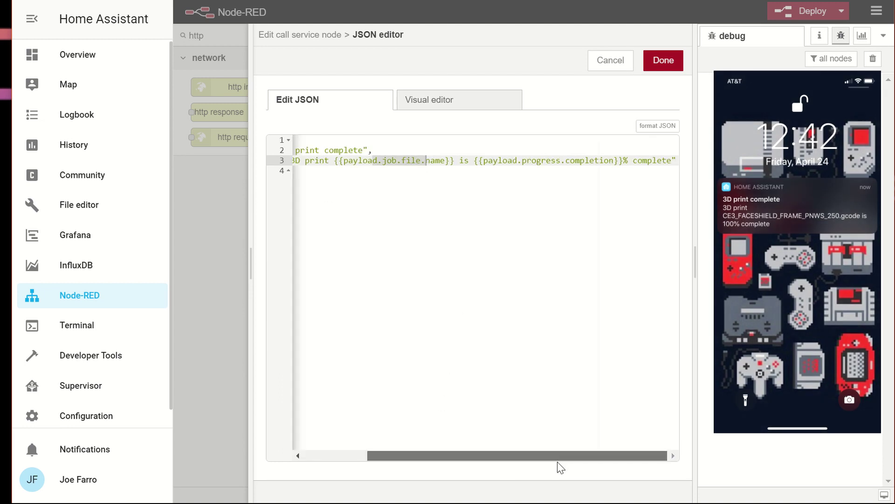
left_click_drag(486, 161, 617, 161)
left_click(664, 60)
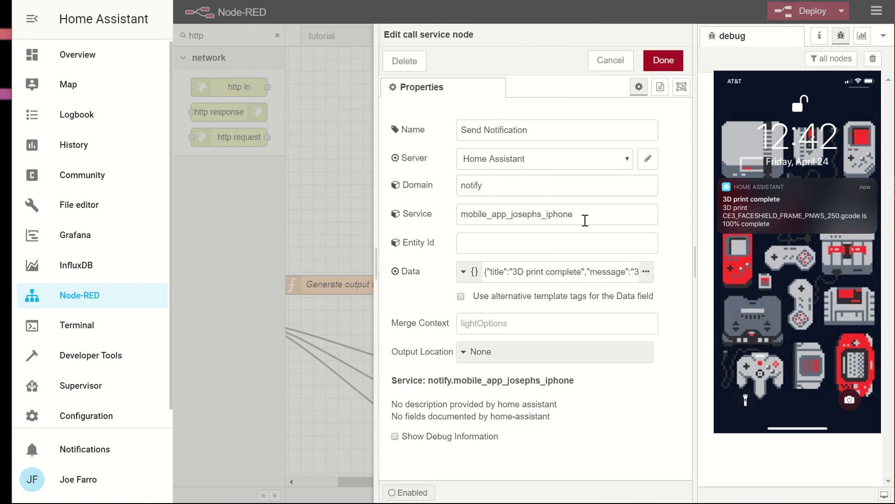
left_click(663, 59)
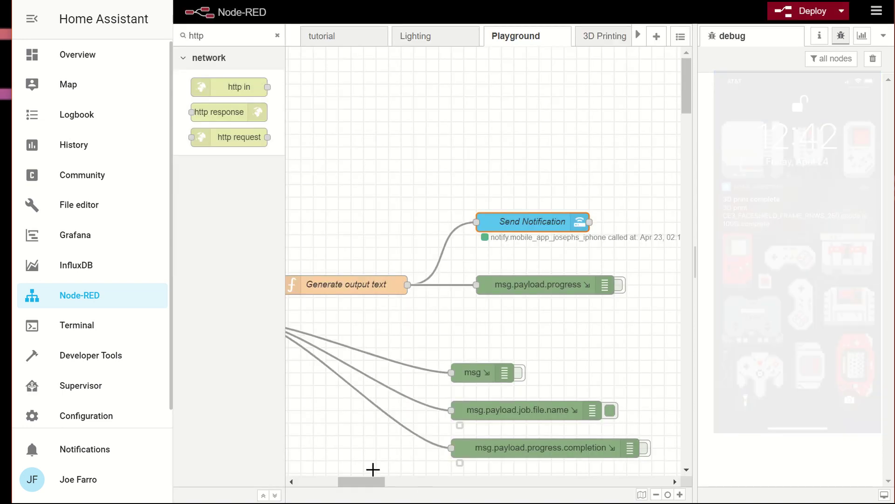
left_click_drag(368, 482, 326, 482)
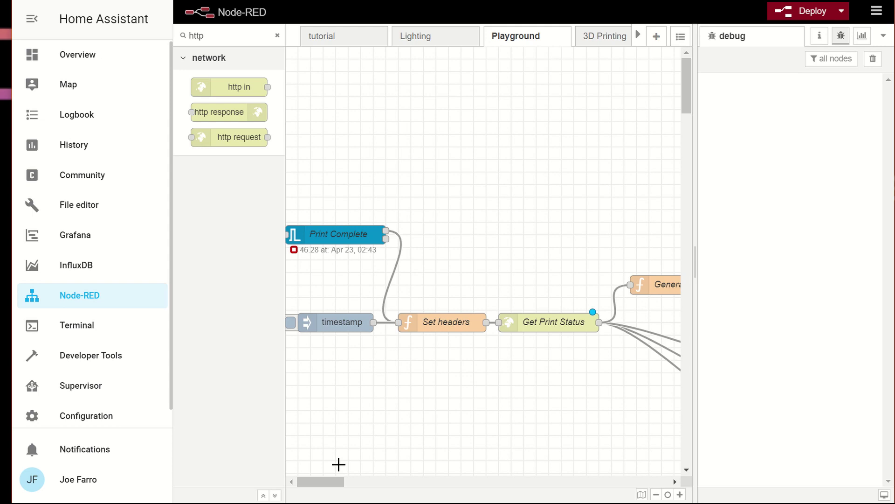
Open the Set headers function node to view its X-Api-Key header code
left_click_drag(324, 483, 345, 486)
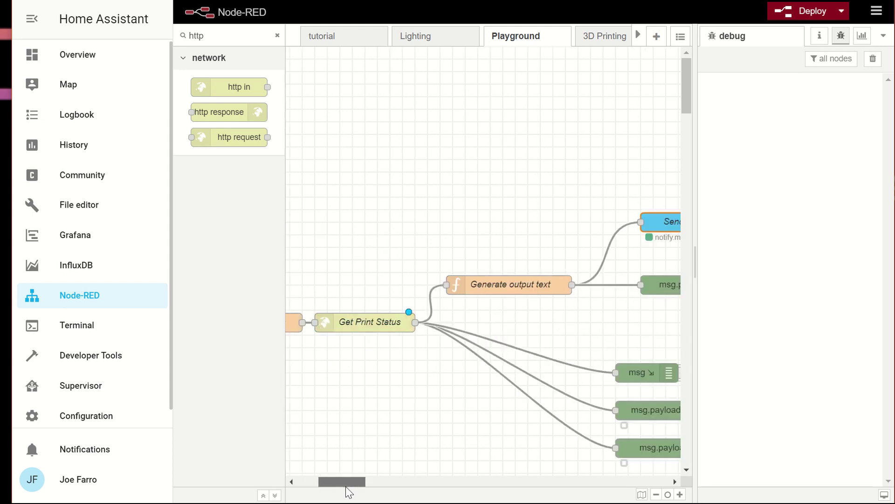
mouse_move(346, 486)
left_mouse_down()
mouse_move(368, 491)
mouse_move(357, 490)
left_mouse_up()
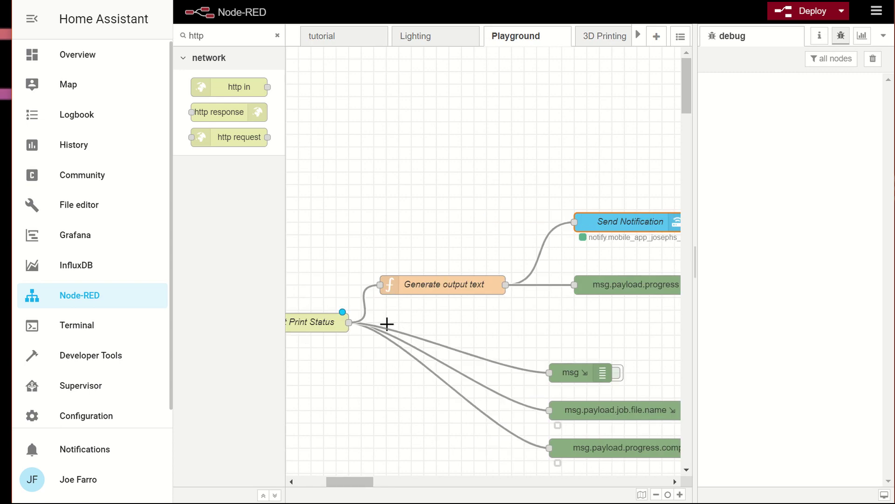
scroll(418, 352, "left", 5)
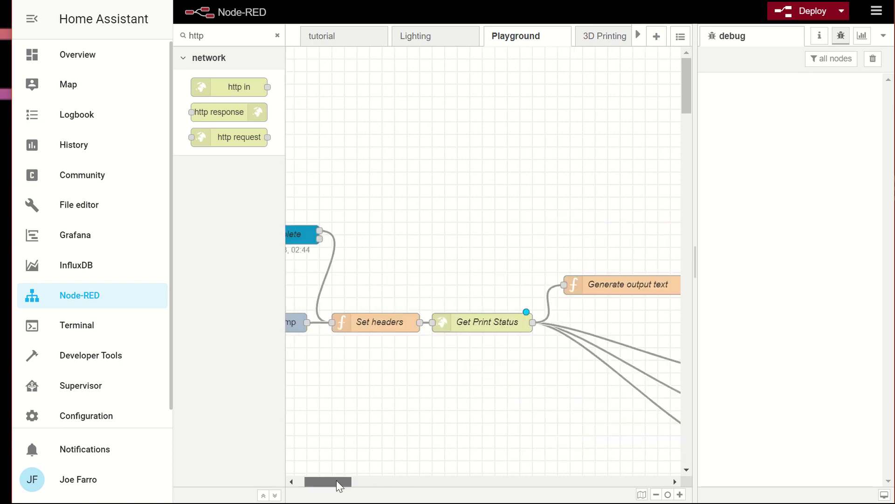
left_click(402, 322)
double_click(402, 322)
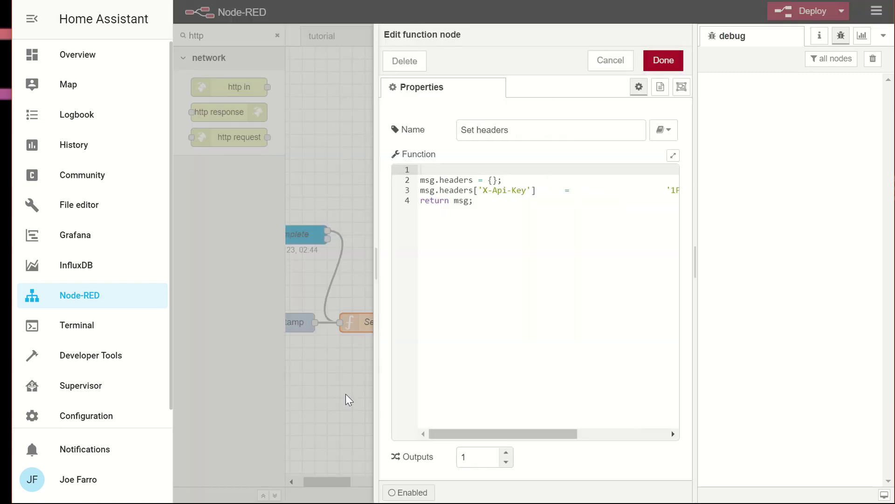
Close the Set headers editor and select the Get Print Status node
key("Escape")
left_click(479, 321)
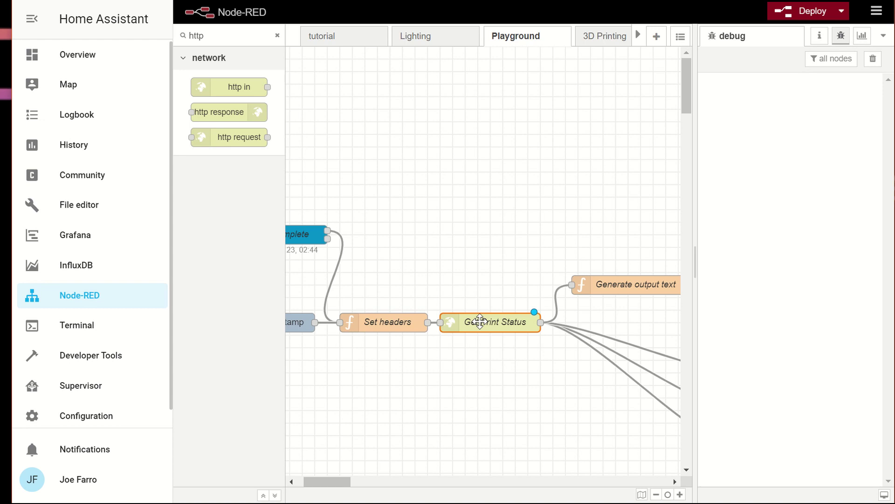
left_click_drag(326, 482, 356, 485)
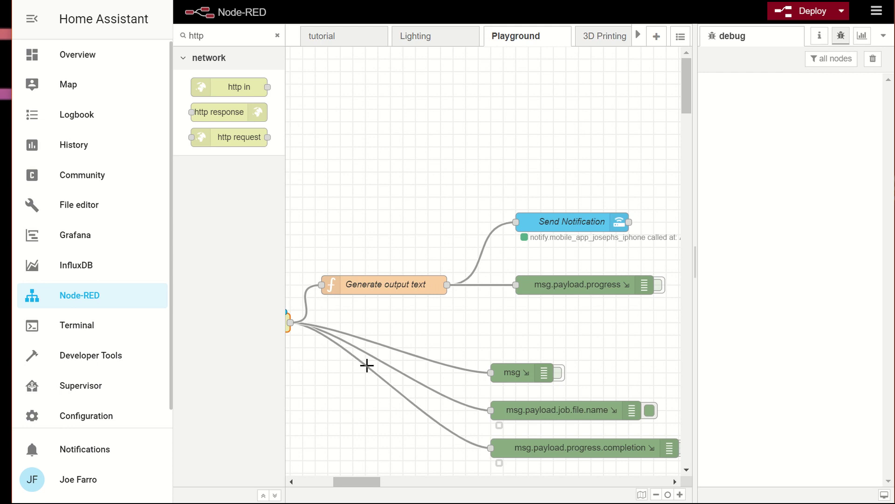
left_click(397, 288)
double_click(397, 289)
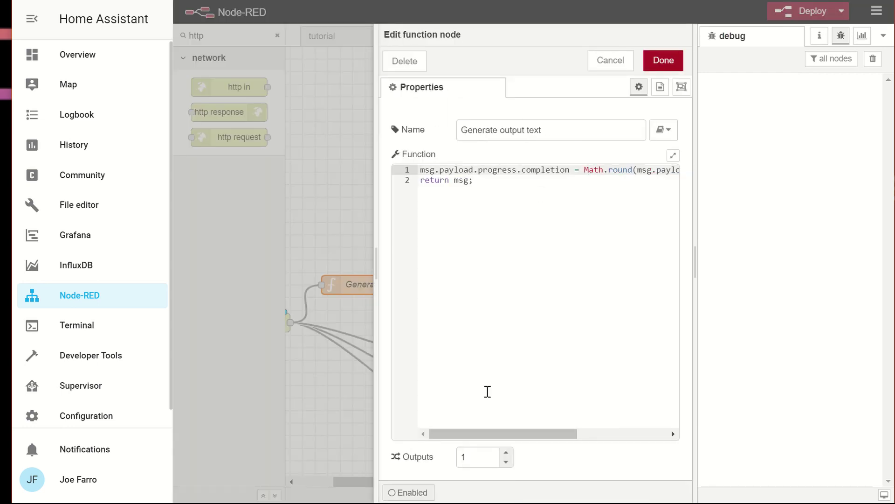
left_click_drag(479, 433, 568, 433)
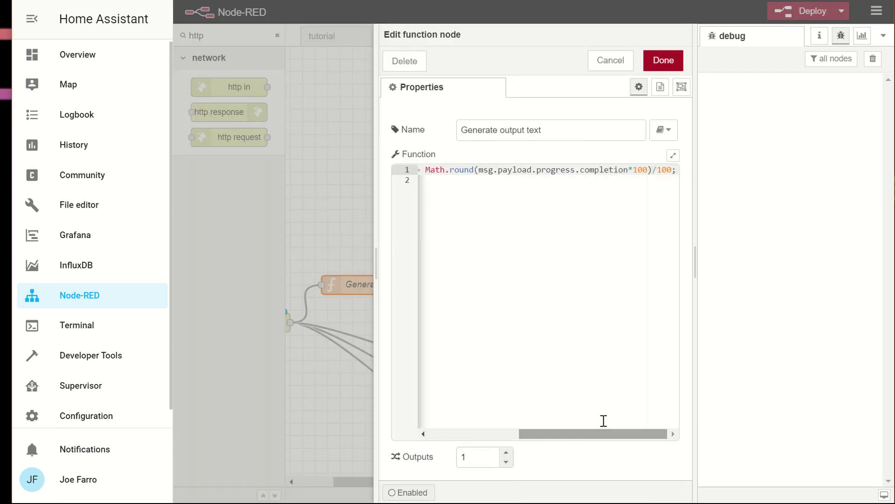
left_click(663, 61)
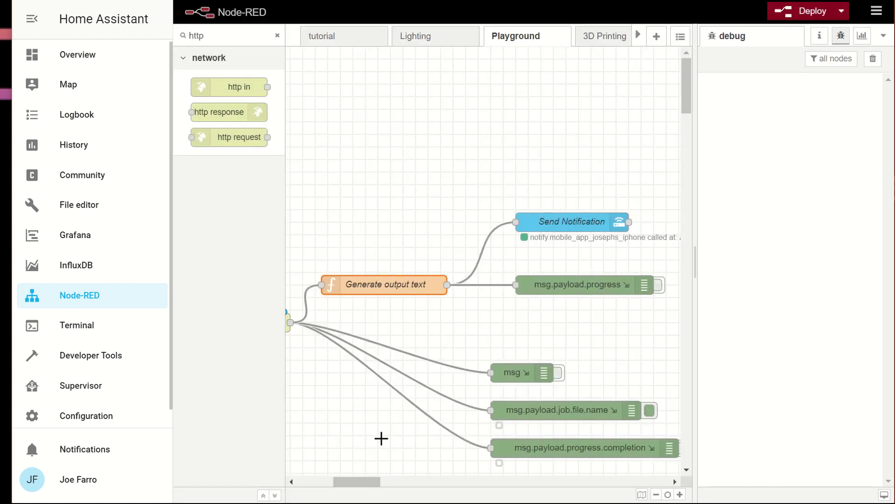
left_click_drag(370, 484, 331, 487)
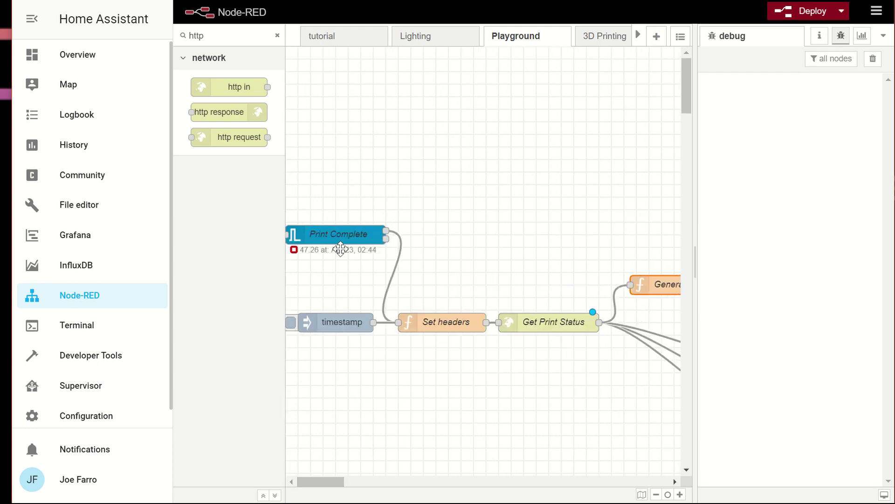
left_click(352, 236)
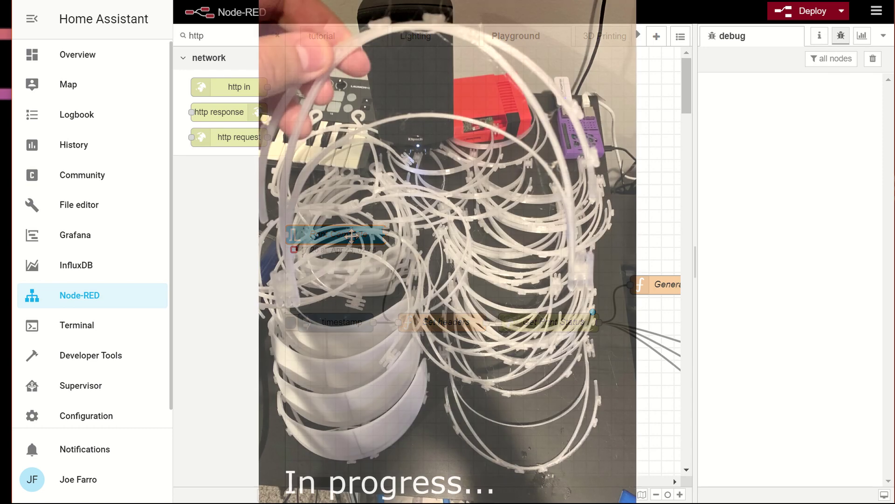